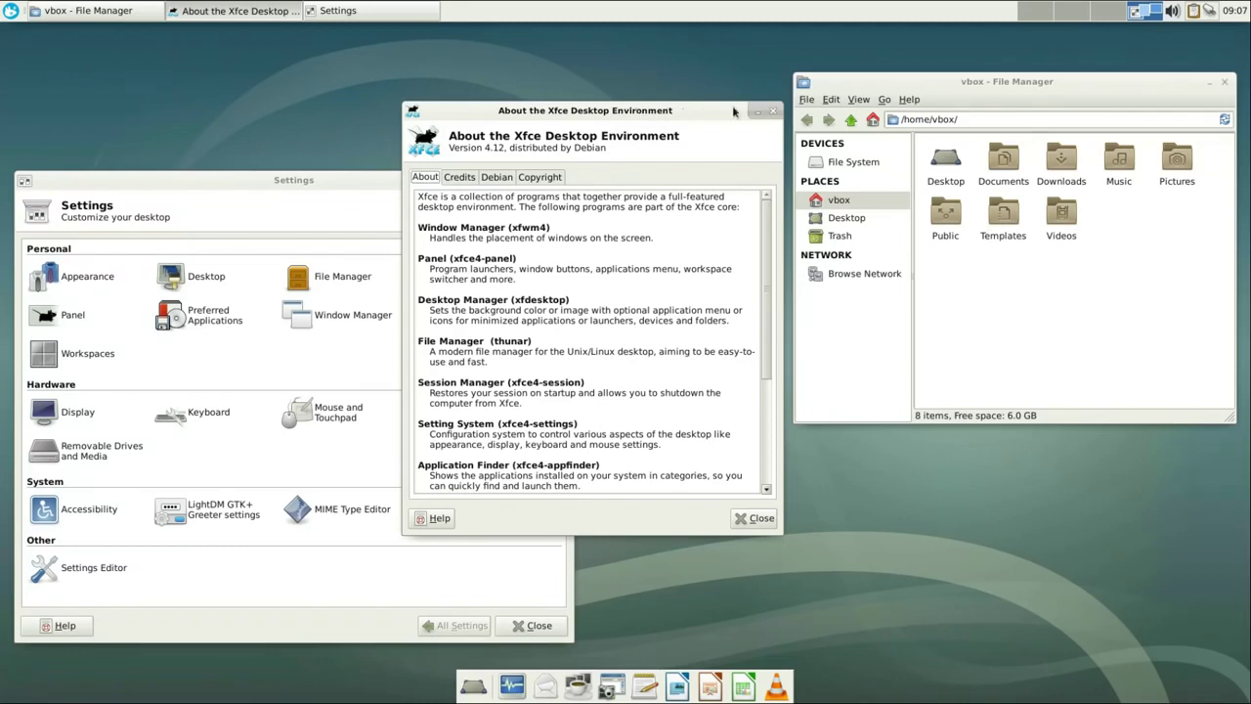
Close the About Xfce, file manager and Settings windows.
{"action": "left_click", "coordinate": [772, 111]}
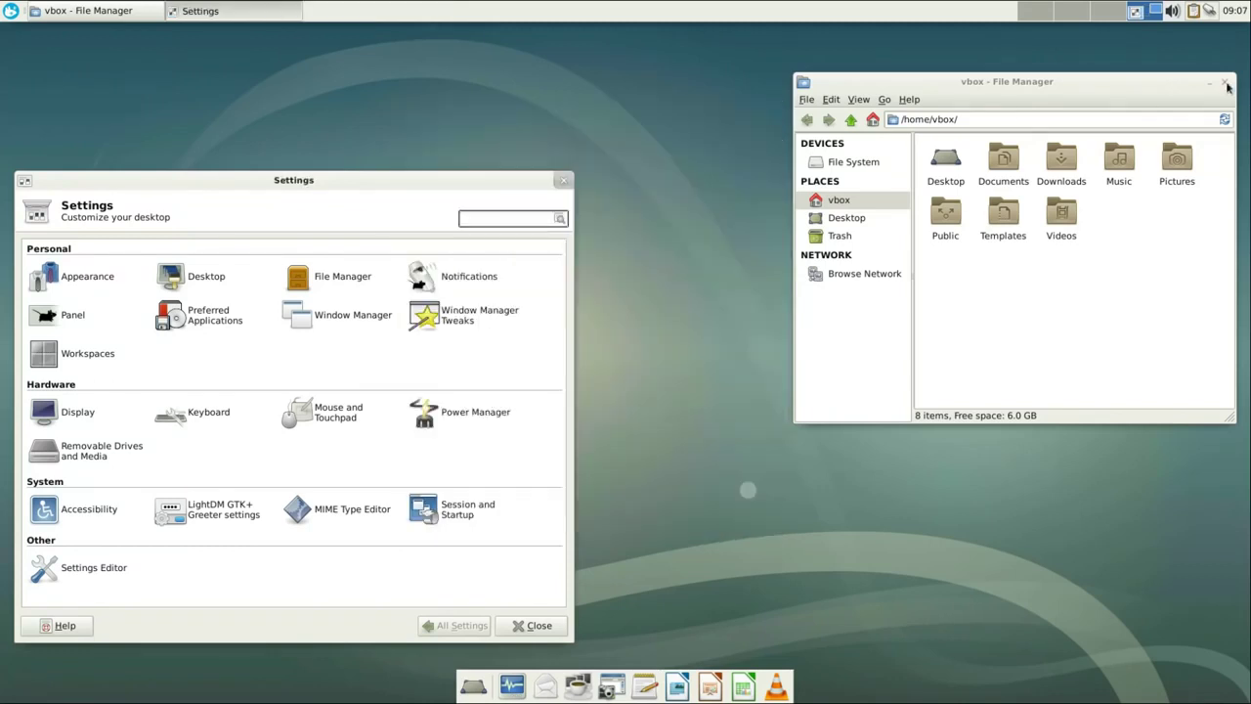
{"action": "left_click", "coordinate": [1225, 82]}
{"action": "left_click", "coordinate": [565, 179]}
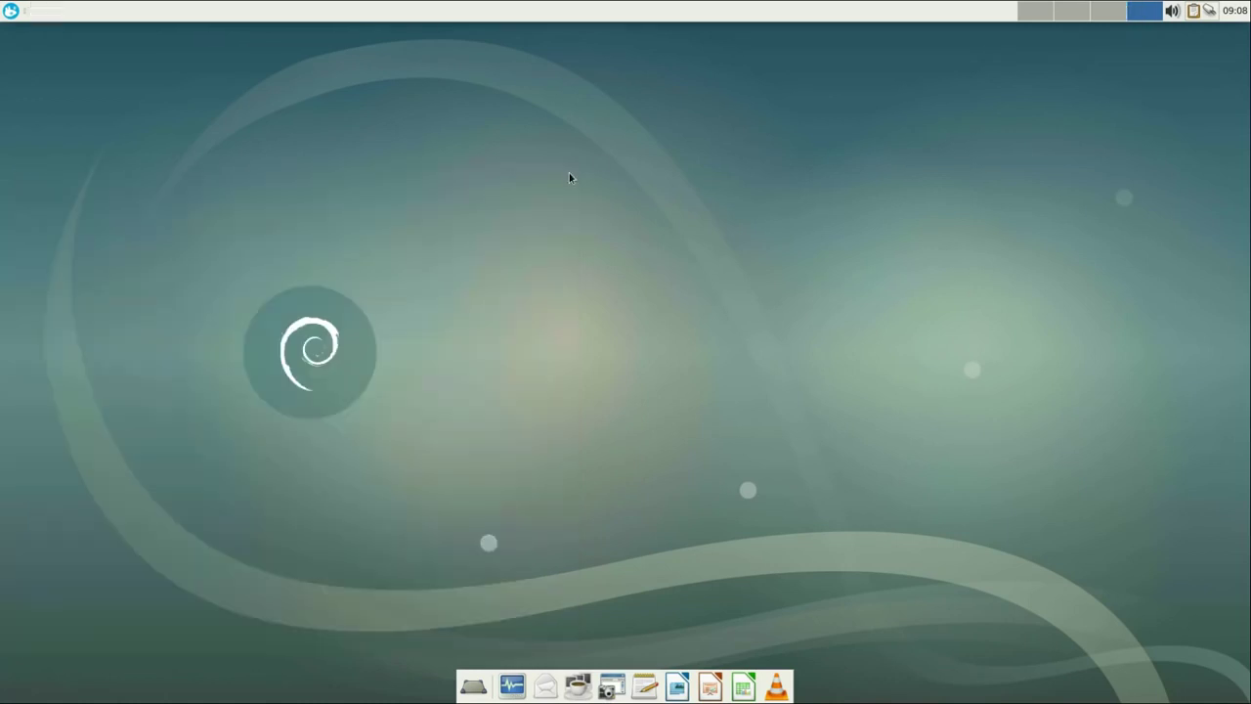
Launch Synaptic as administrator and mark arc-theme with its dependencies for installation.
{"action": "left_click", "coordinate": [9, 11]}
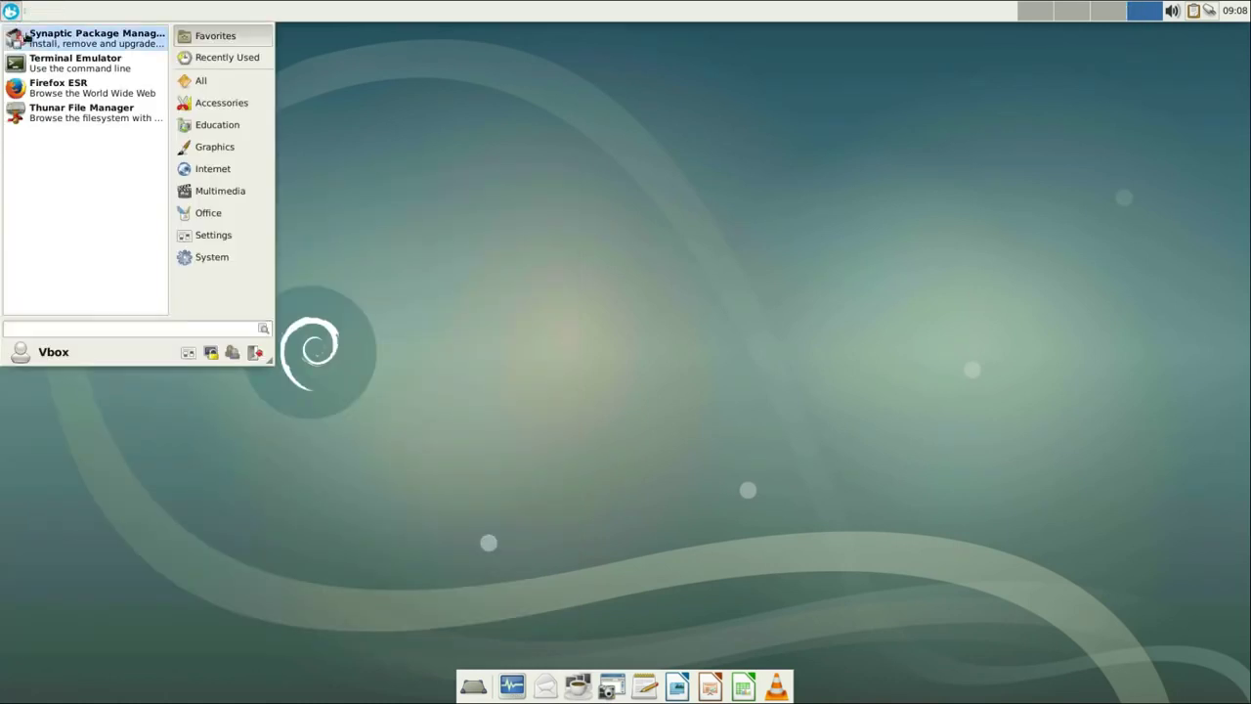
{"action": "left_click", "coordinate": [27, 37]}
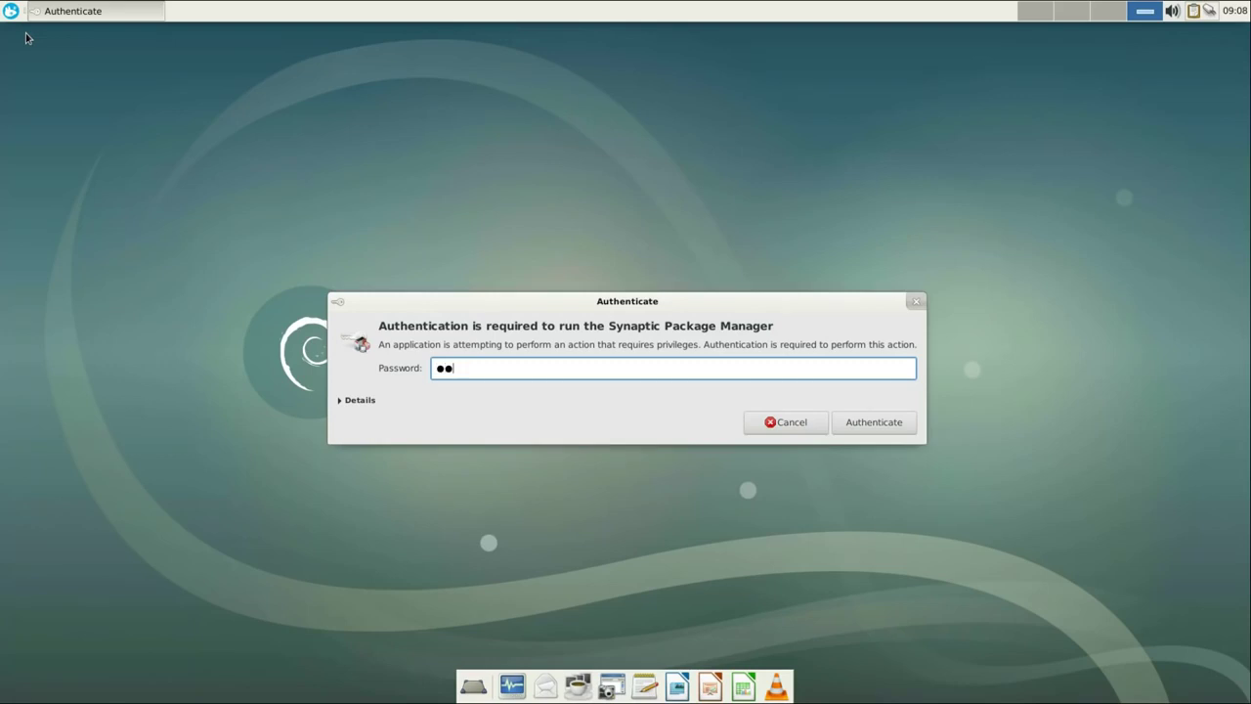
{"action": "key", "text": "Return"}
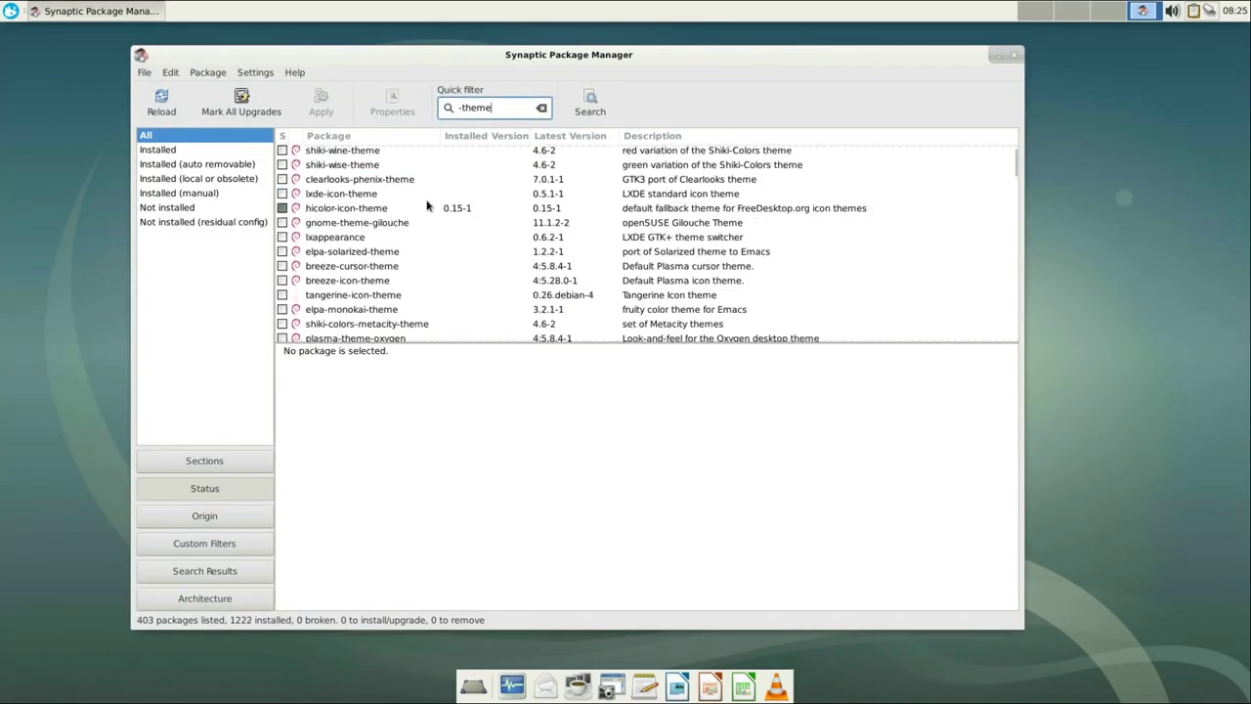
{"action": "scroll", "coordinate": [427, 206], "scroll_direction": "down", "scroll_amount": 1}
{"action": "key", "text": "ctrl+a"}
{"action": "type", "text": "ar"}
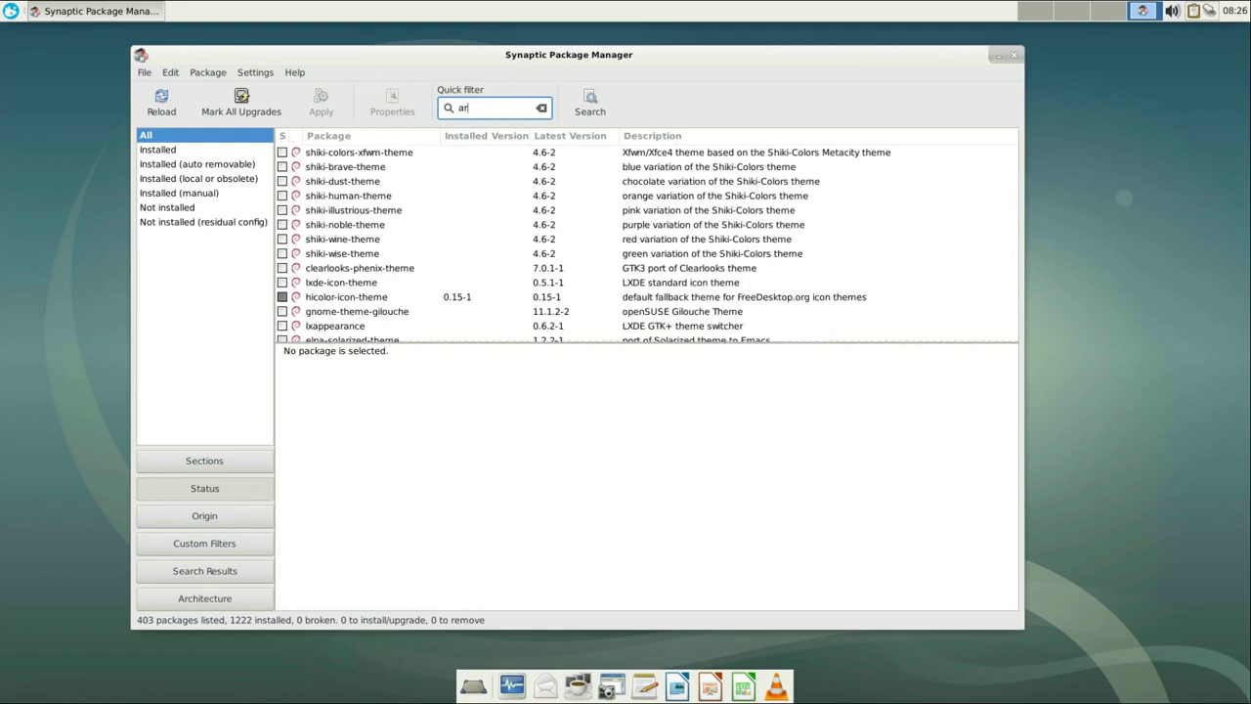
{"action": "type", "text": "c"}
{"action": "right_click", "coordinate": [327, 166]}
{"action": "left_click", "coordinate": [371, 195]}
{"action": "left_click", "coordinate": [701, 469]}
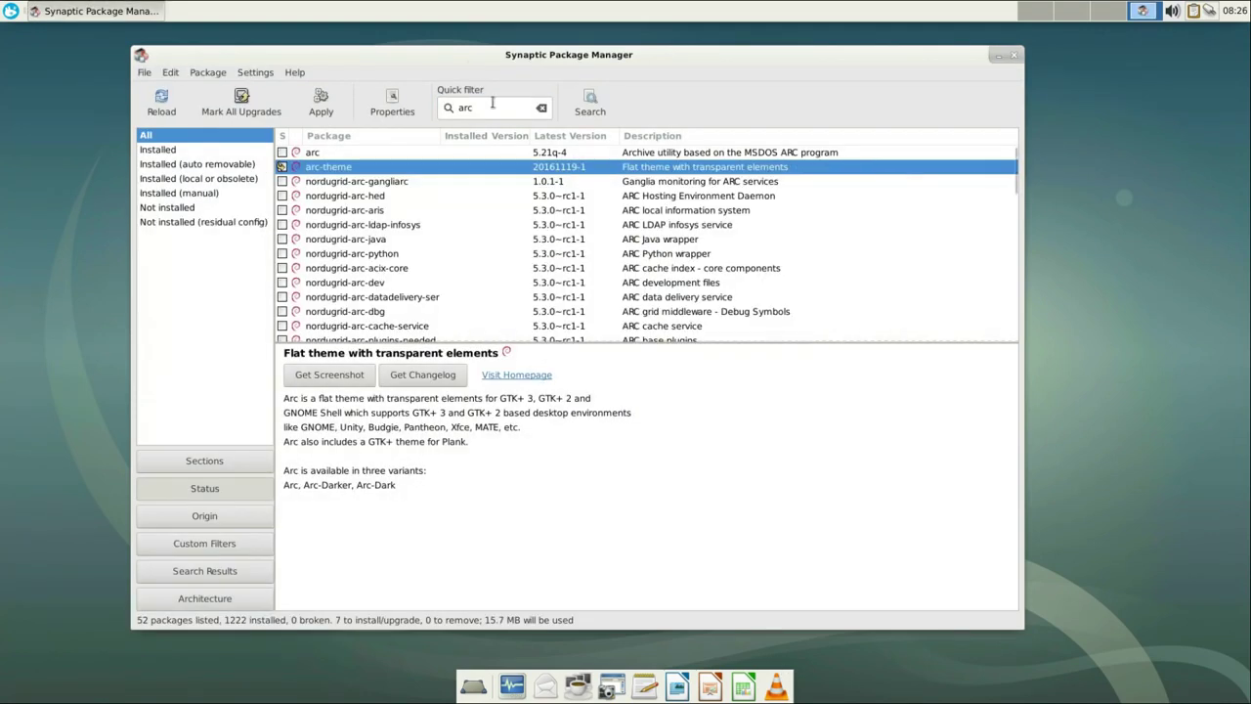
Mark moka-icon-theme, faba-icon-theme and both numix packages for installation.
{"action": "left_click", "coordinate": [542, 108]}
{"action": "type", "text": "moka"}
{"action": "right_click", "coordinate": [343, 153]}
{"action": "left_click", "coordinate": [387, 182]}
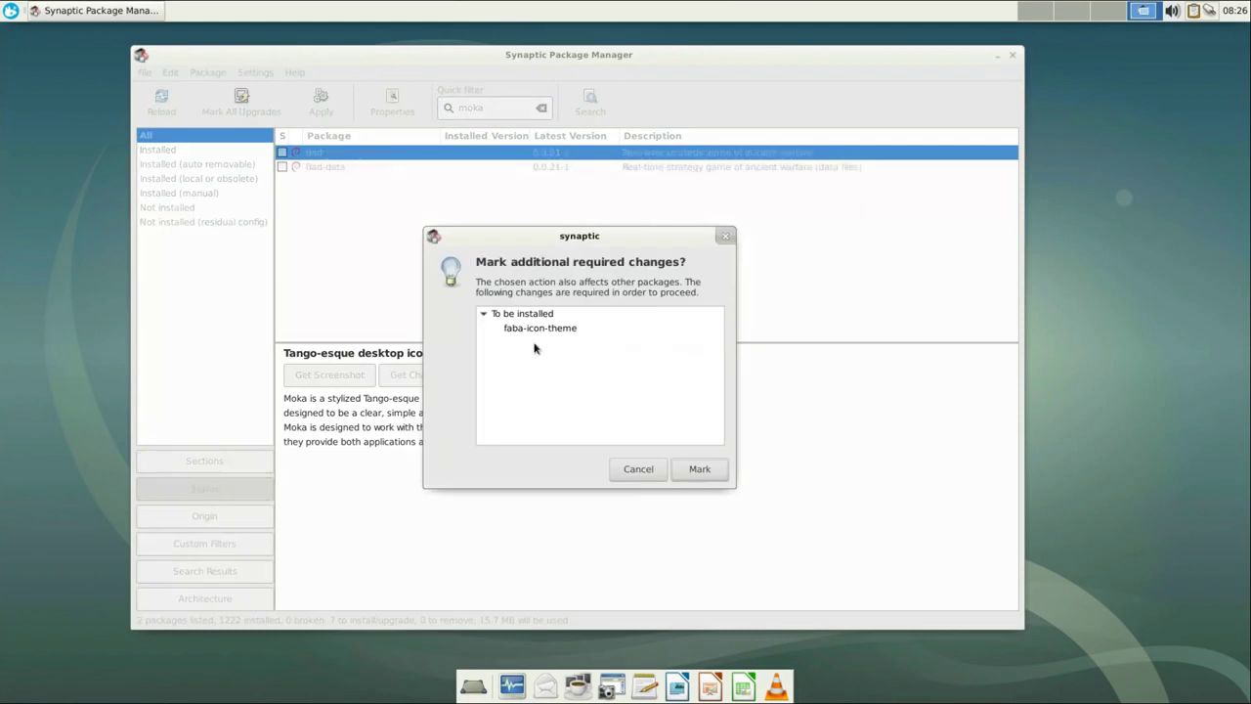
{"action": "left_click", "coordinate": [700, 470]}
{"action": "left_click", "coordinate": [541, 108]}
{"action": "type", "text": "numix"}
{"action": "left_click_drag", "start_coordinate": [343, 152], "coordinate": [342, 166]}
{"action": "right_click", "coordinate": [342, 167]}
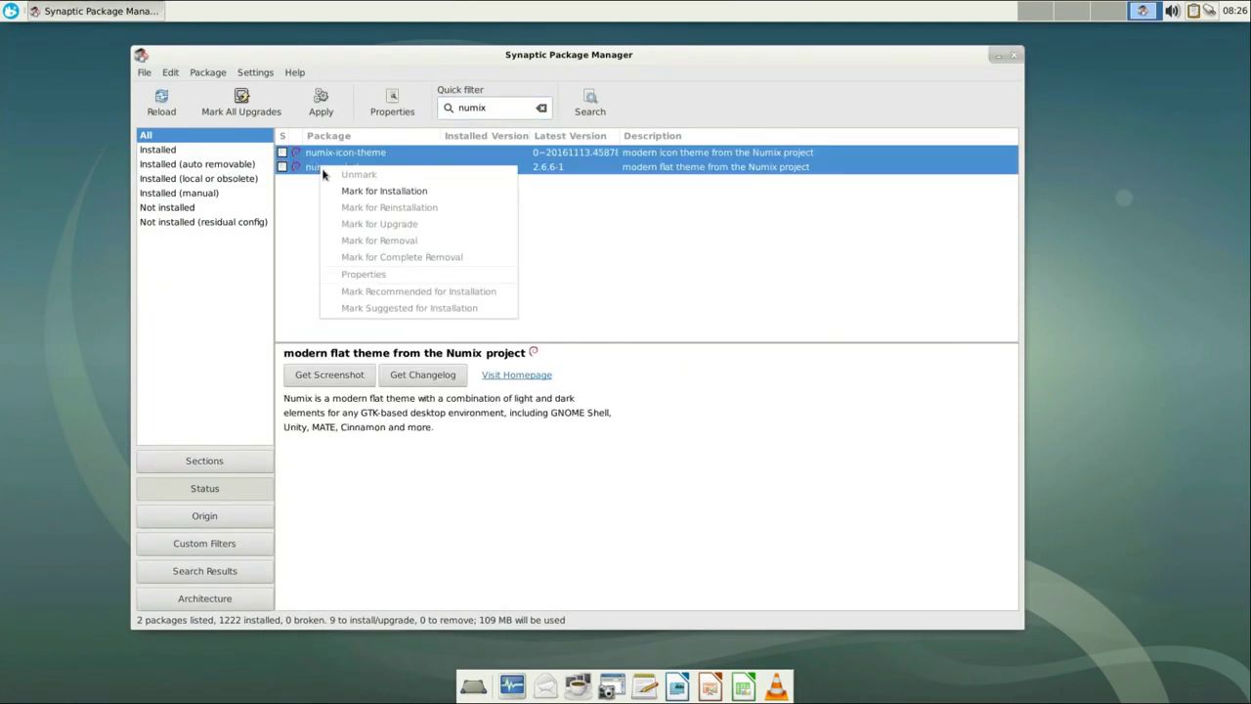
{"action": "left_click", "coordinate": [371, 182]}
Mark lightdm-gtk-greeter-settings and apply all the marked package changes.
{"action": "double_click", "coordinate": [473, 108]}
{"action": "type", "text": "lightdm"}
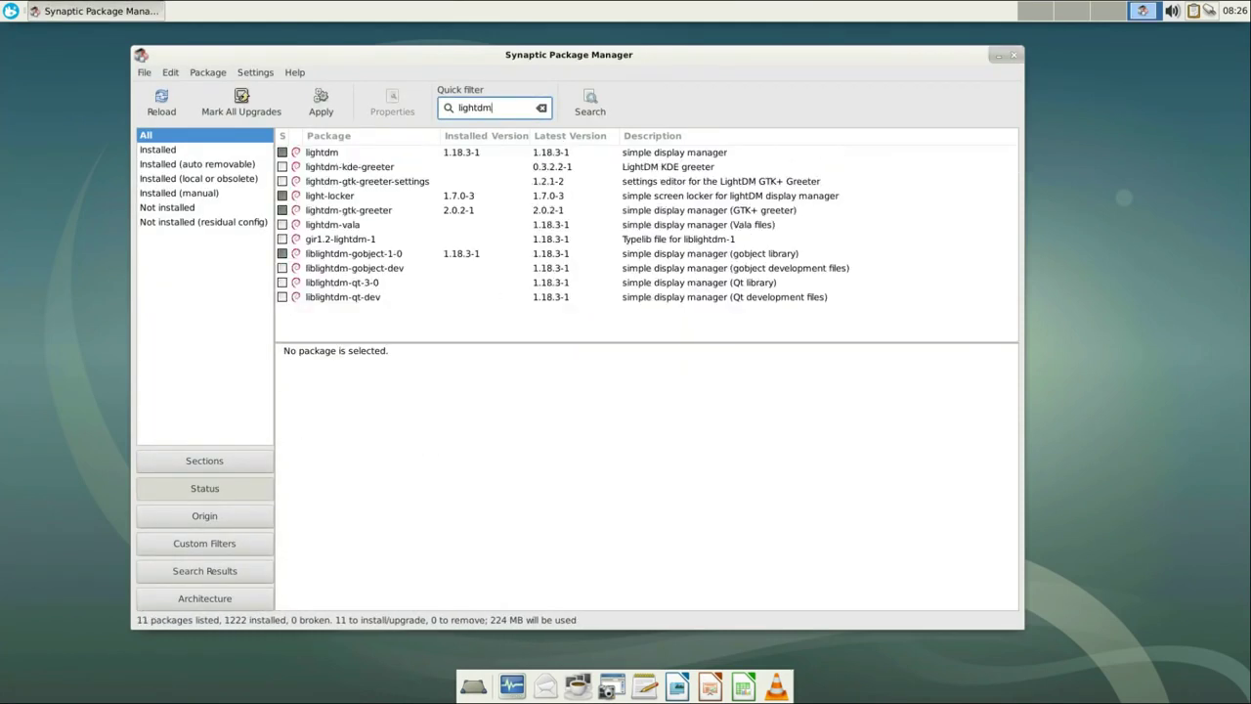
{"action": "right_click", "coordinate": [380, 181]}
{"action": "left_click", "coordinate": [401, 202]}
{"action": "left_click", "coordinate": [700, 471]}
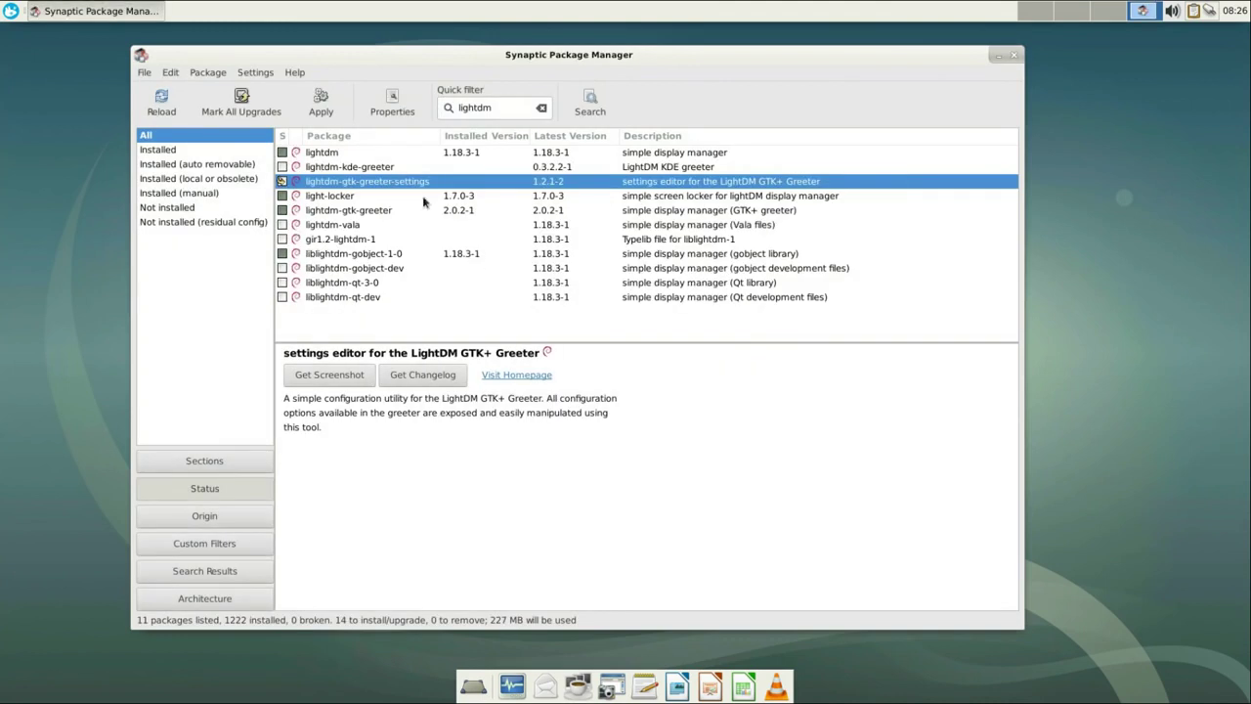
{"action": "left_click", "coordinate": [322, 103]}
{"action": "left_click", "coordinate": [790, 477]}
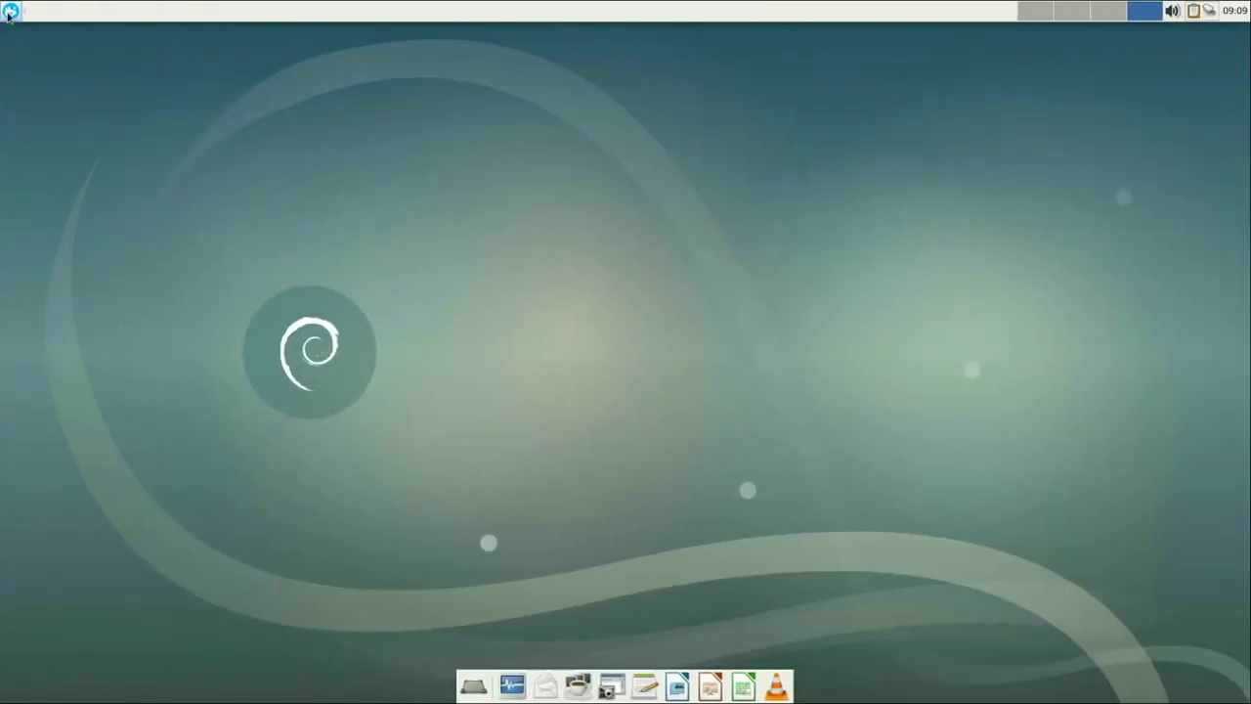
In Firefox, open the axiom theme page from the top-rated XFCE/XFWM4 themes.
{"action": "left_click", "coordinate": [9, 10]}
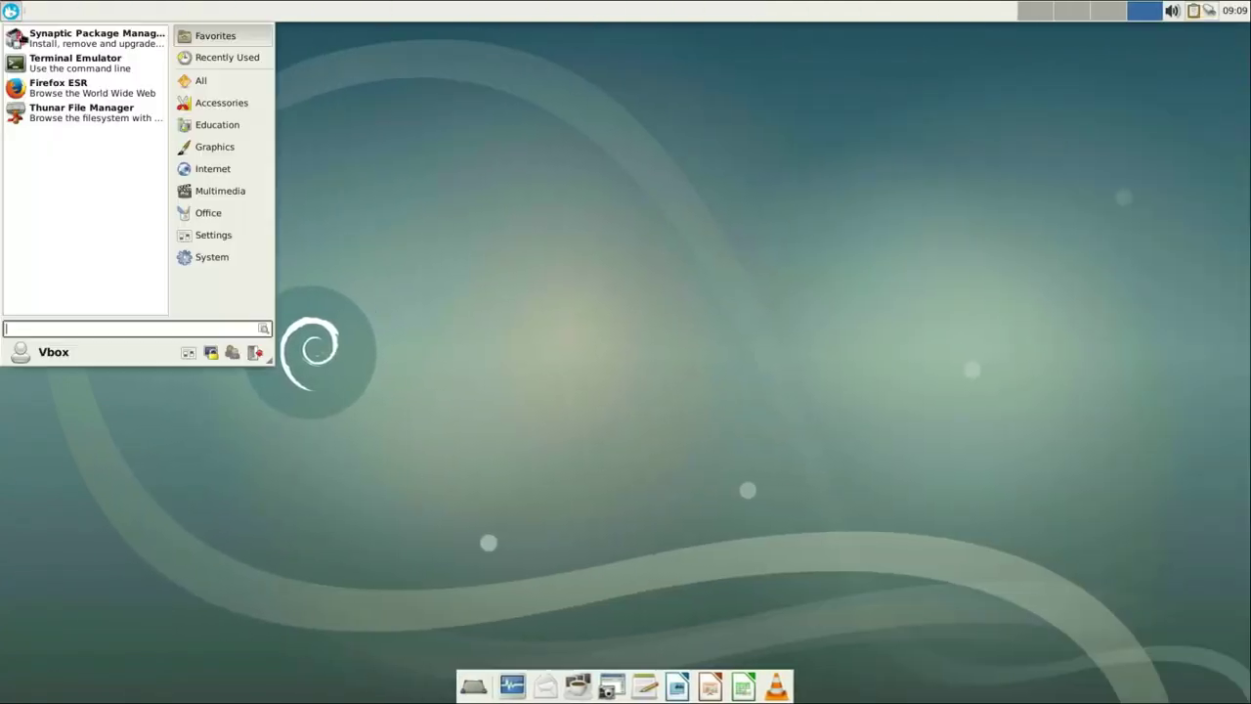
{"action": "left_click", "coordinate": [83, 96]}
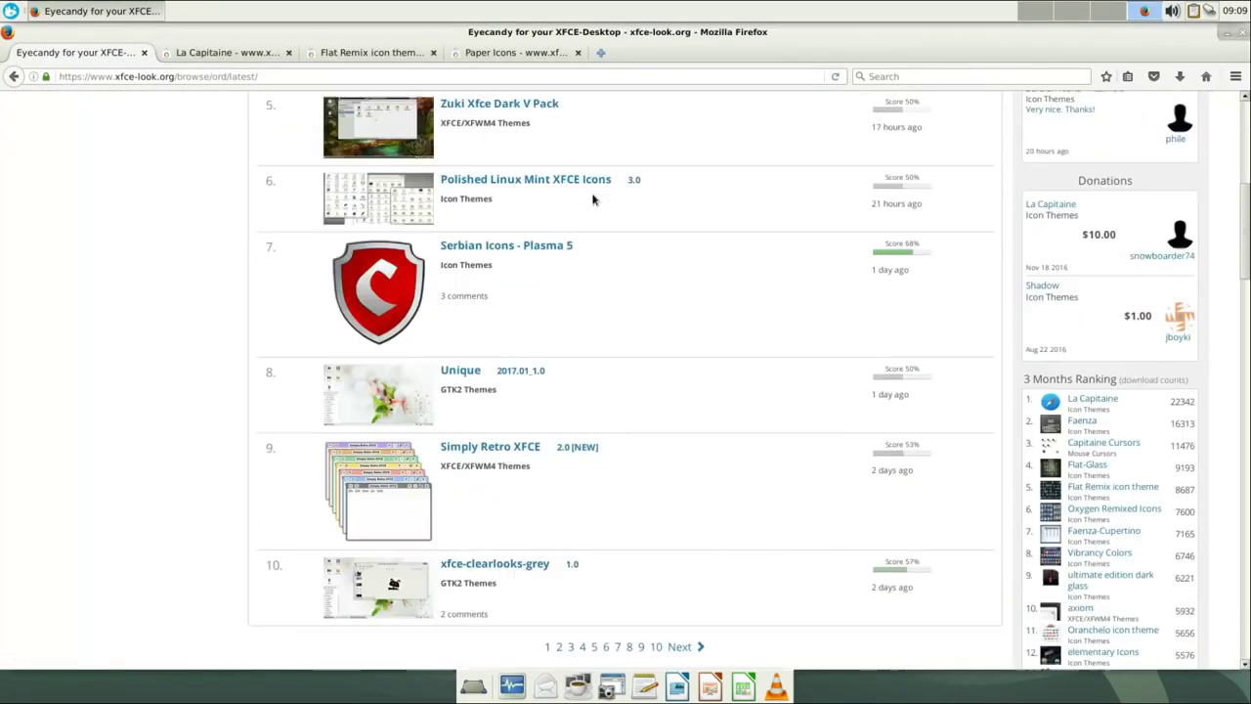
{"action": "scroll", "coordinate": [593, 200], "scroll_direction": "down", "scroll_amount": 3}
{"action": "scroll", "coordinate": [592, 199], "scroll_direction": "up", "scroll_amount": 3}
{"action": "scroll", "coordinate": [592, 199], "scroll_direction": "up", "scroll_amount": 5}
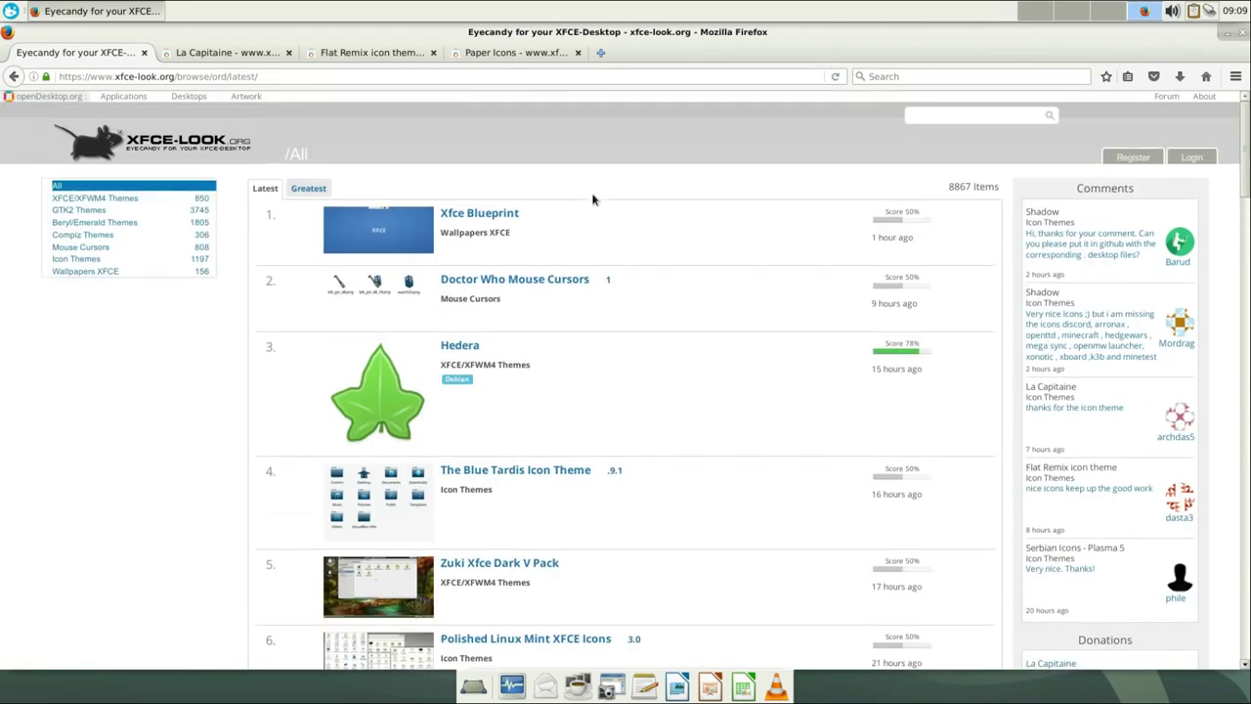
{"action": "left_click", "coordinate": [88, 198]}
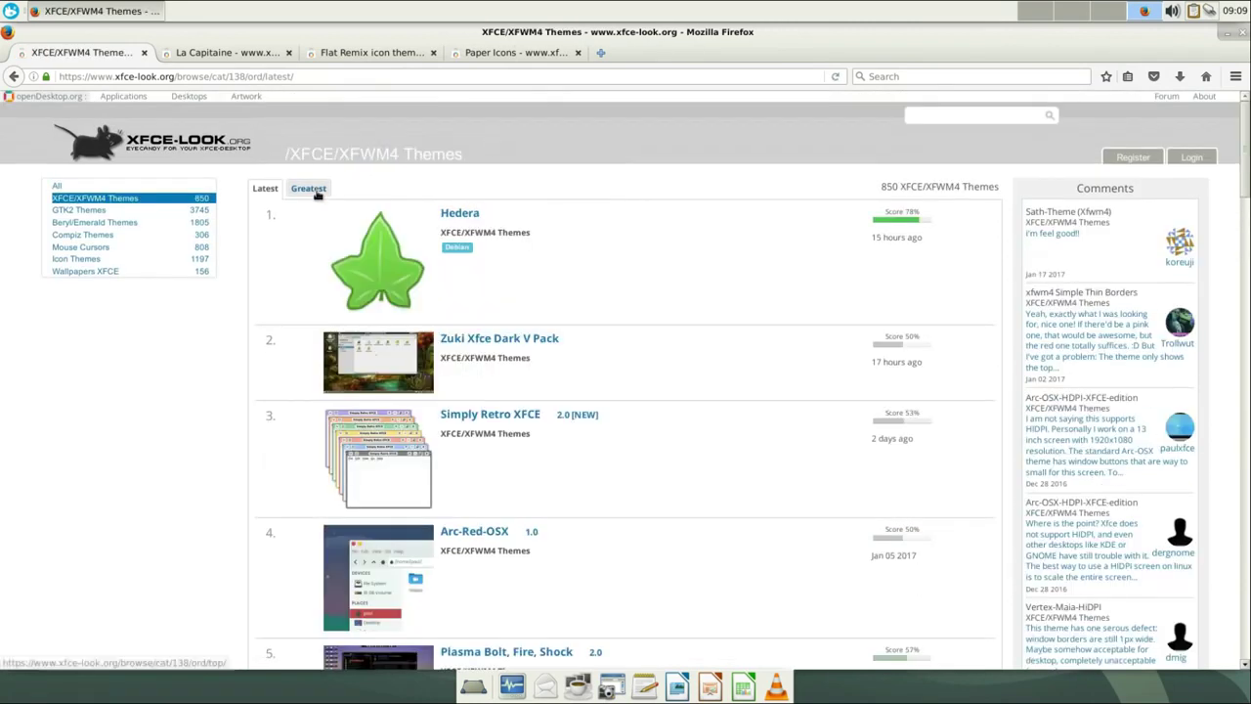
{"action": "left_click", "coordinate": [317, 194]}
{"action": "scroll", "coordinate": [712, 173], "scroll_direction": "down", "scroll_amount": 5}
{"action": "scroll", "coordinate": [712, 173], "scroll_direction": "down", "scroll_amount": 3}
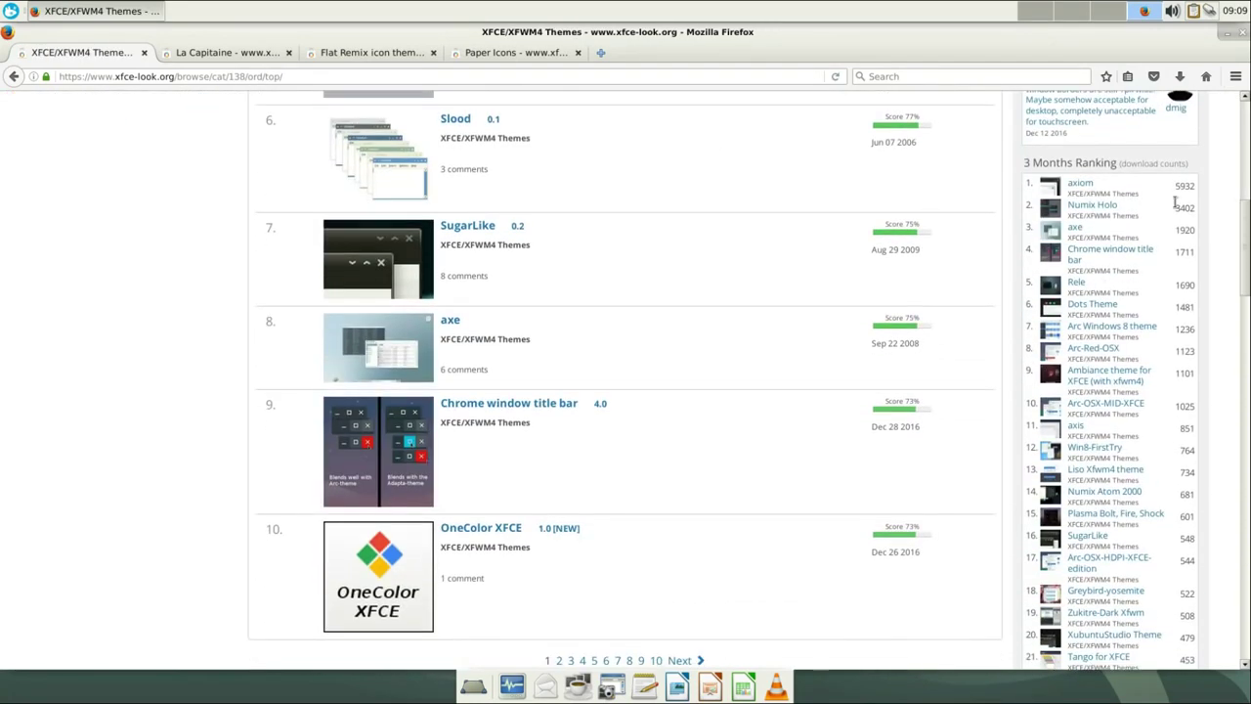
{"action": "left_click", "coordinate": [1080, 184]}
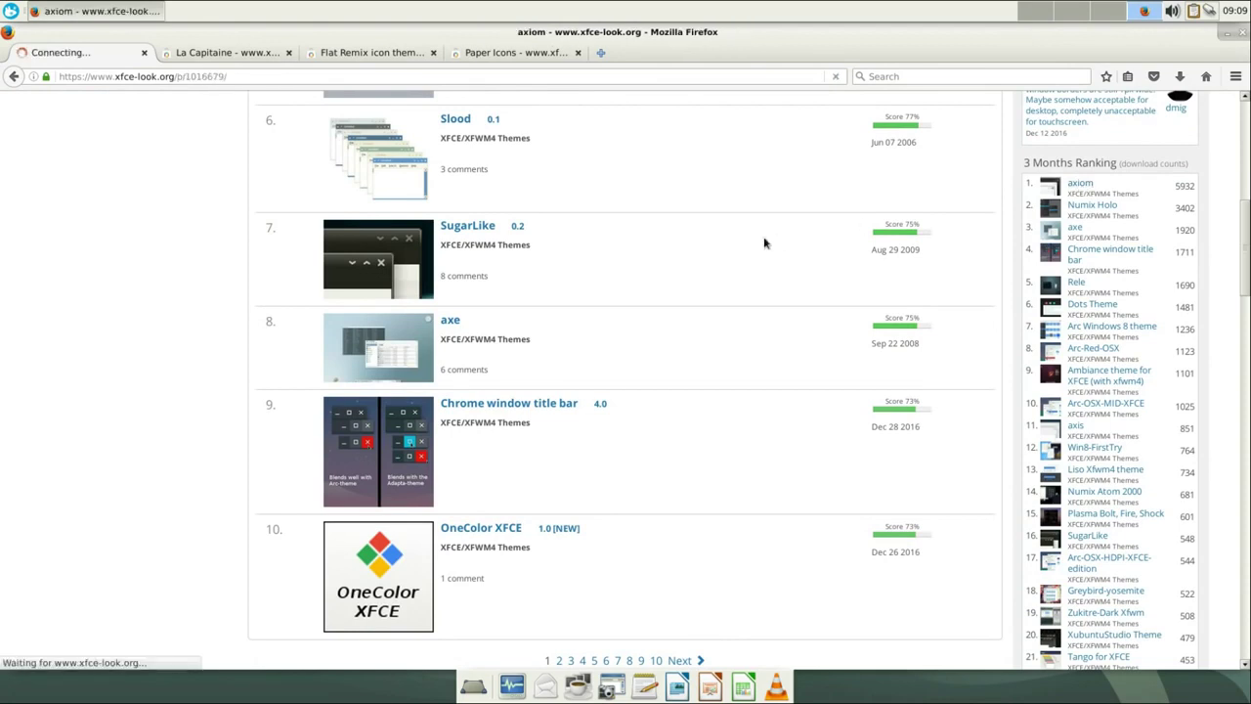
Read axiom's installation notes and choose Save File for 90145-axiom.tar.gz.
{"action": "left_click", "coordinate": [108, 349]}
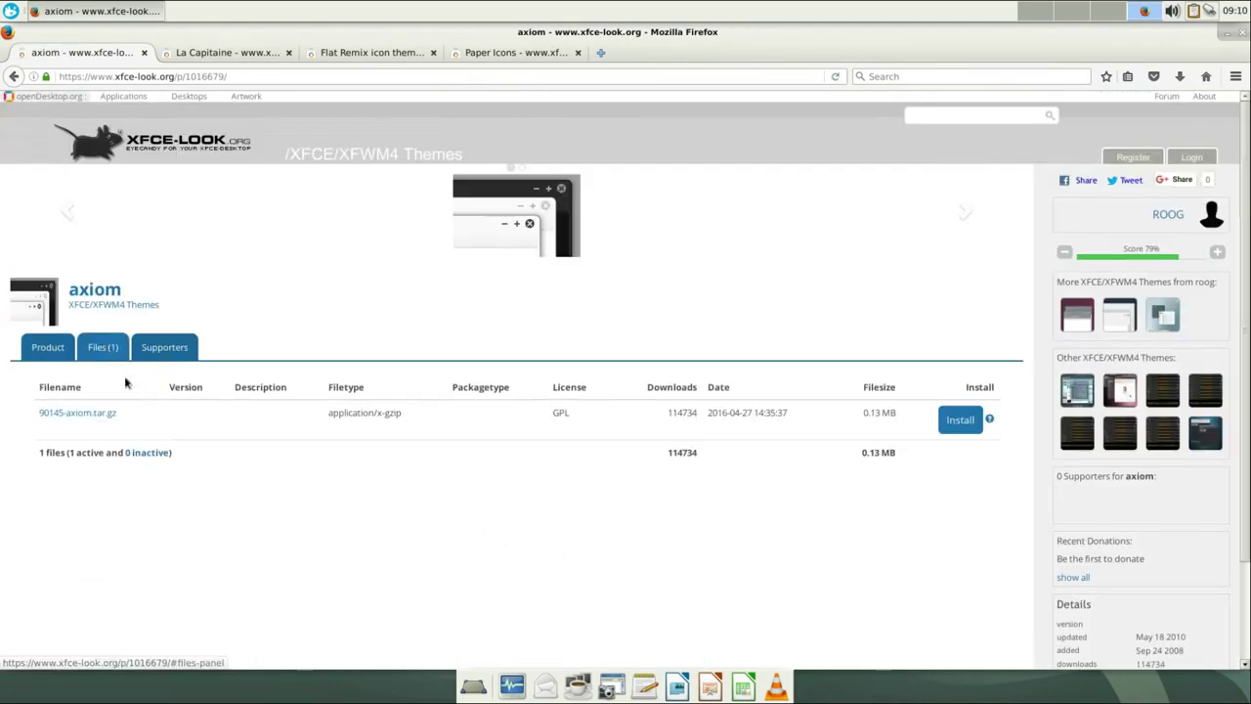
{"action": "left_click", "coordinate": [989, 420]}
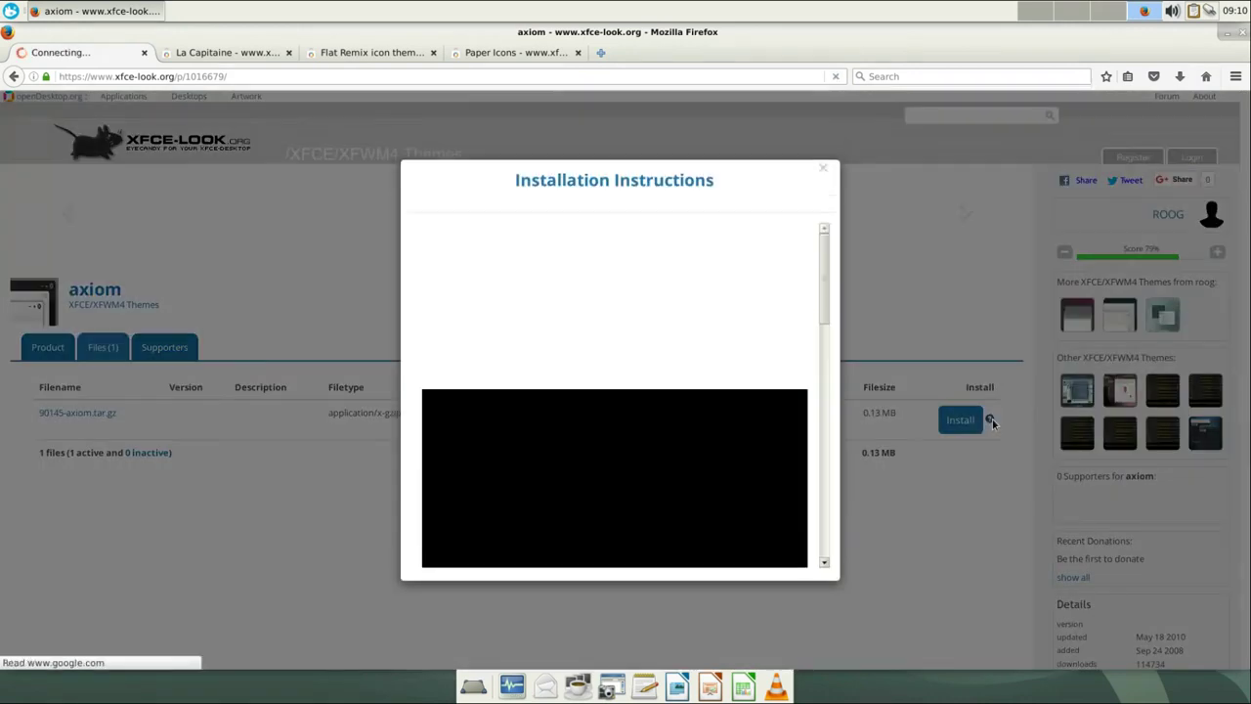
{"action": "scroll", "coordinate": [608, 499], "scroll_direction": "down", "scroll_amount": 5}
{"action": "scroll", "coordinate": [620, 299], "scroll_direction": "down", "scroll_amount": 3}
{"action": "key", "text": "Escape"}
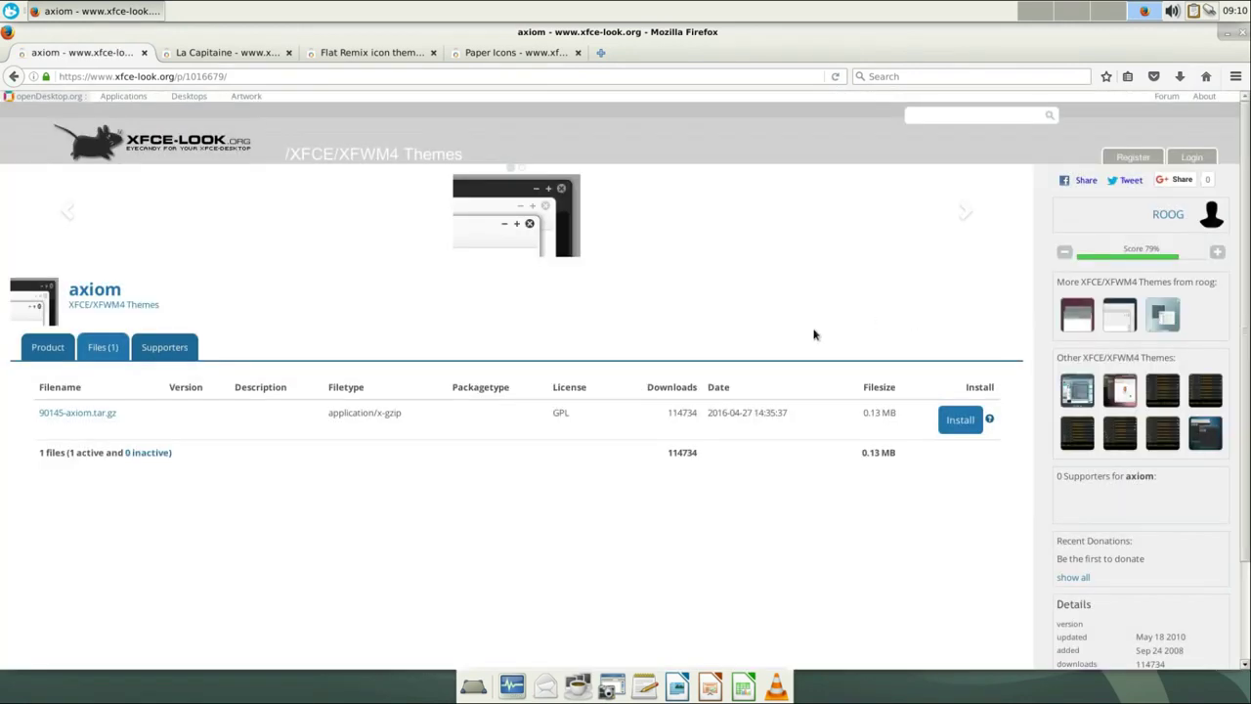
{"action": "left_click", "coordinate": [111, 413]}
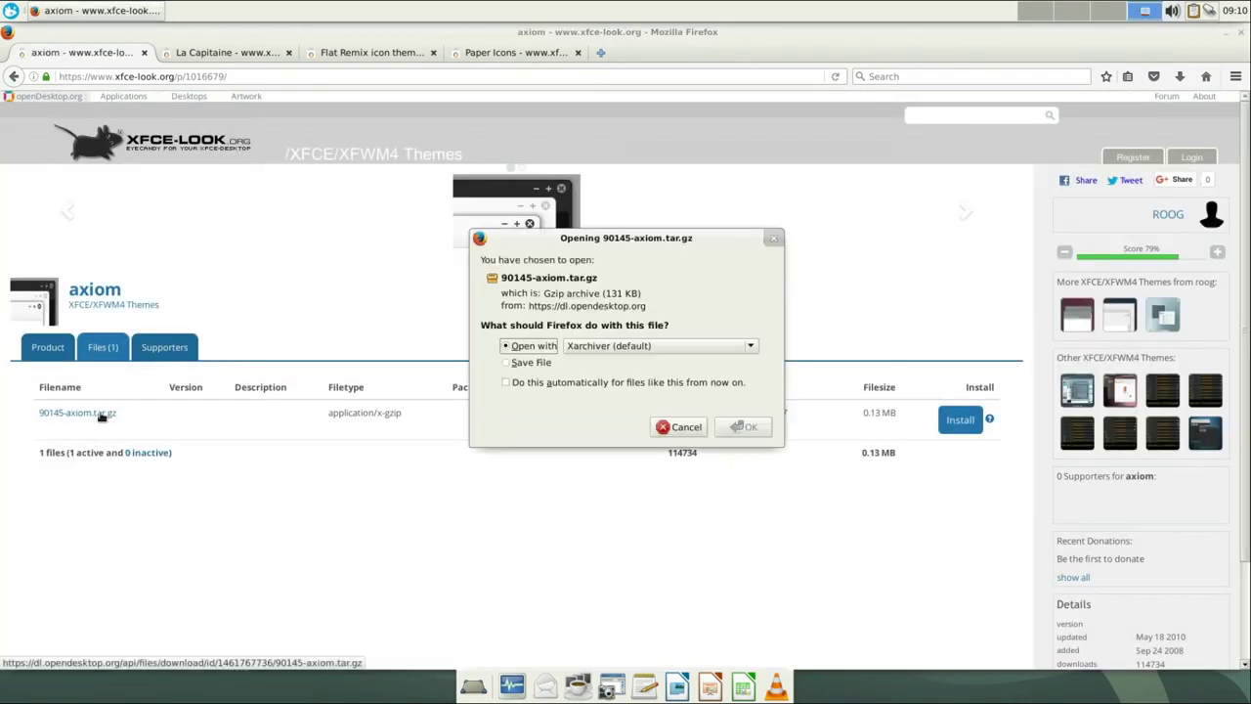
{"action": "left_click", "coordinate": [541, 363]}
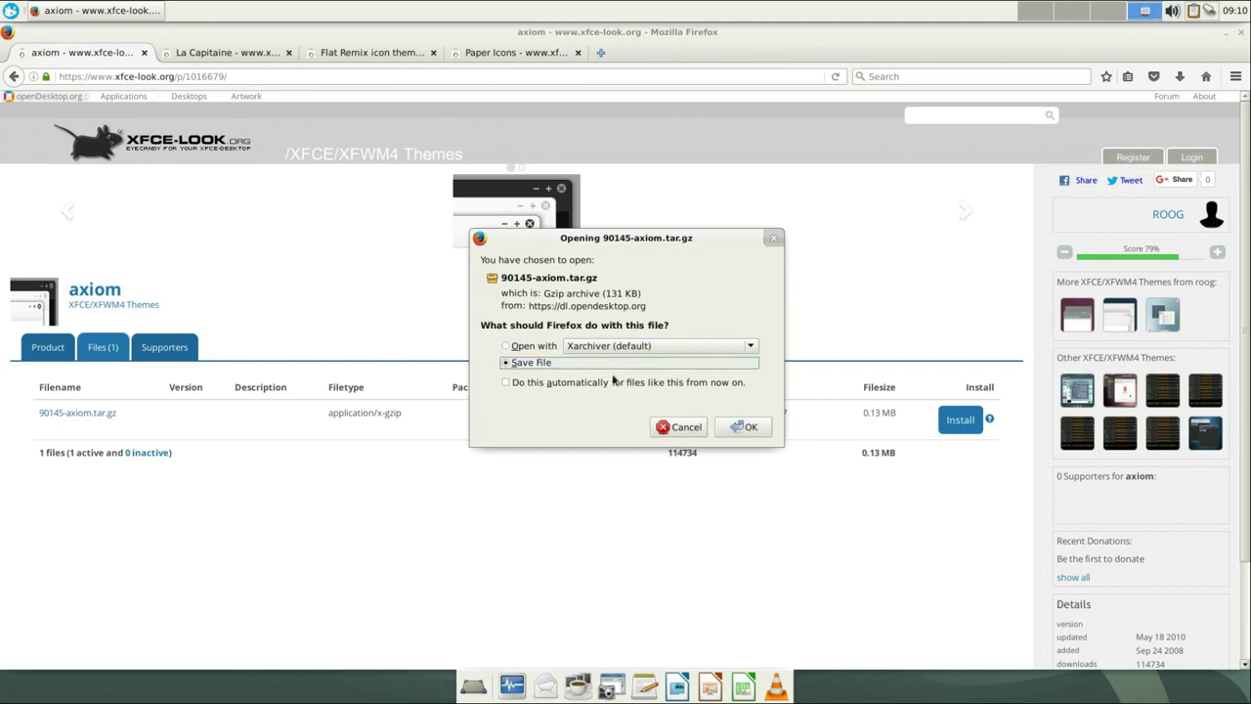
Finish saving the axiom archive, then save the latest La Capitaine archive.
{"action": "left_click", "coordinate": [743, 427]}
{"action": "left_click", "coordinate": [231, 54]}
{"action": "scroll", "coordinate": [174, 500], "scroll_direction": "down", "scroll_amount": 3}
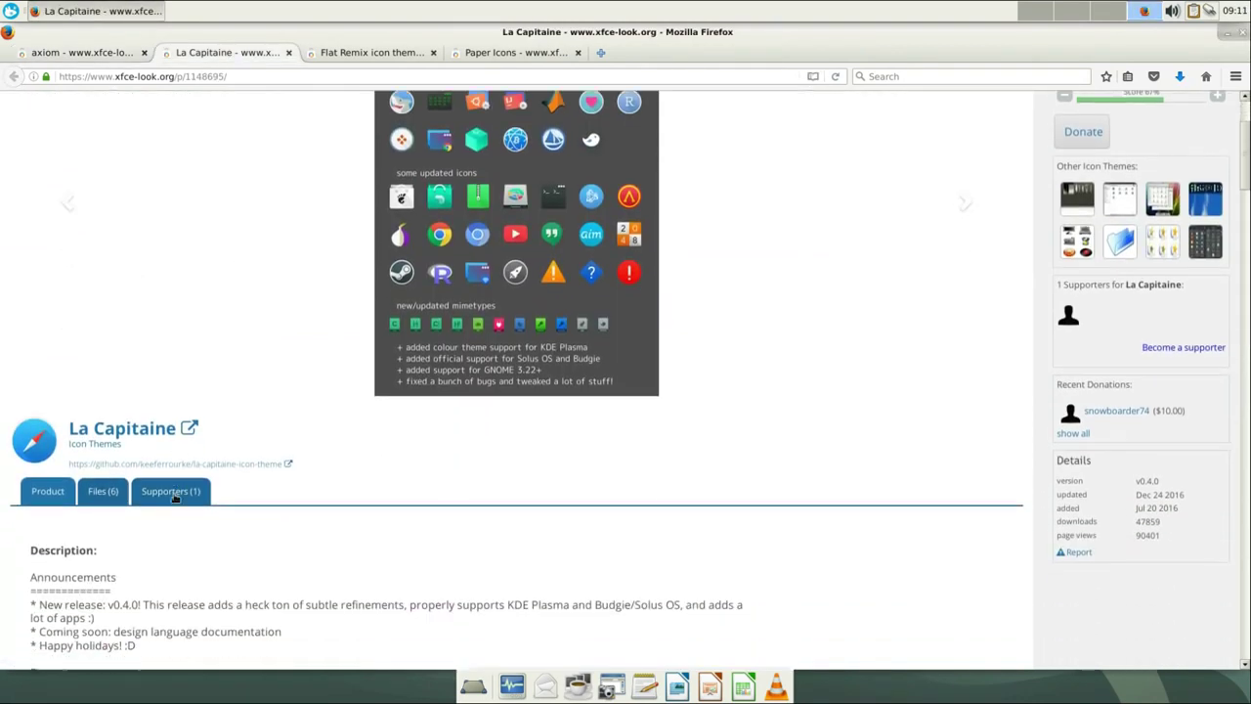
{"action": "scroll", "coordinate": [174, 499], "scroll_direction": "up", "scroll_amount": 3}
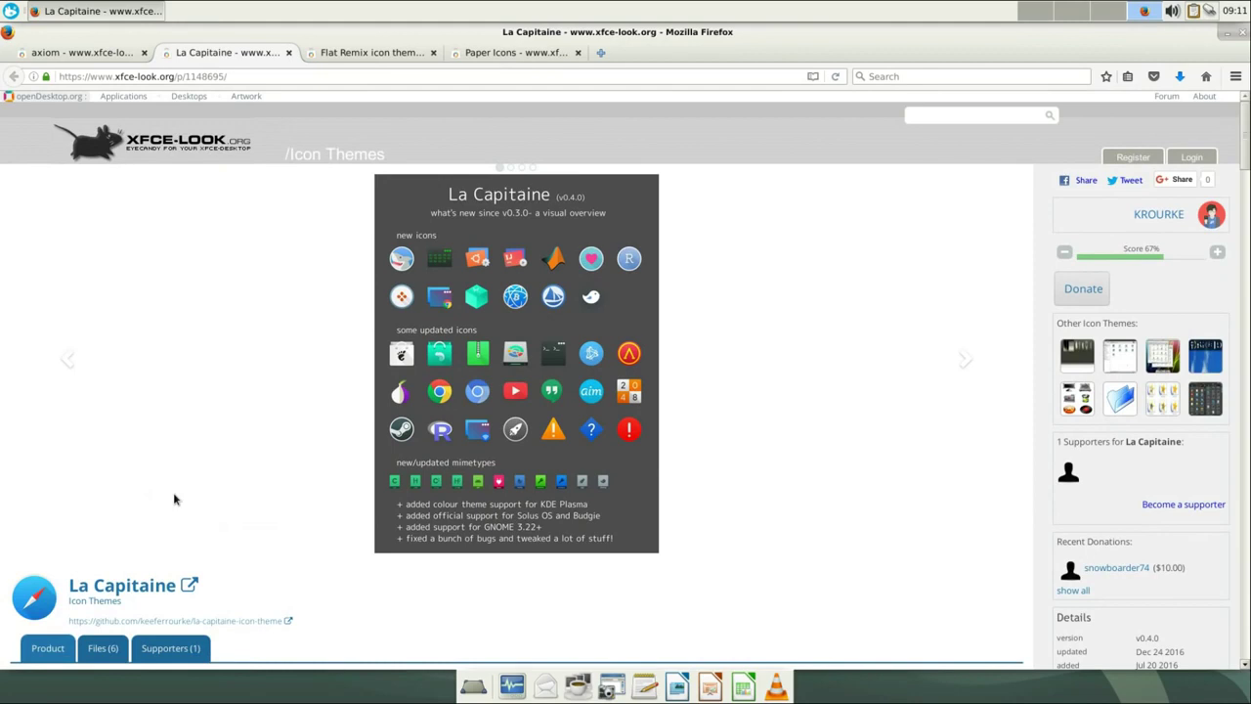
{"action": "scroll", "coordinate": [173, 492], "scroll_direction": "down", "scroll_amount": 5}
{"action": "left_click", "coordinate": [102, 375]}
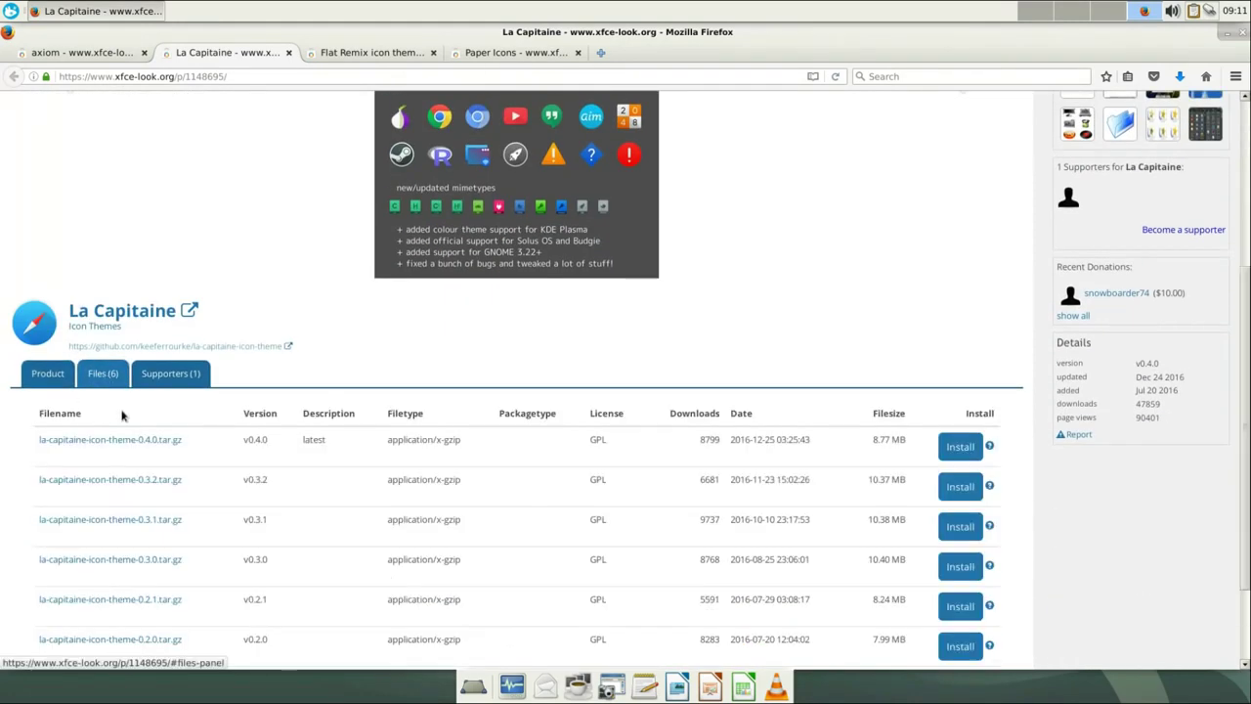
{"action": "left_click", "coordinate": [131, 441]}
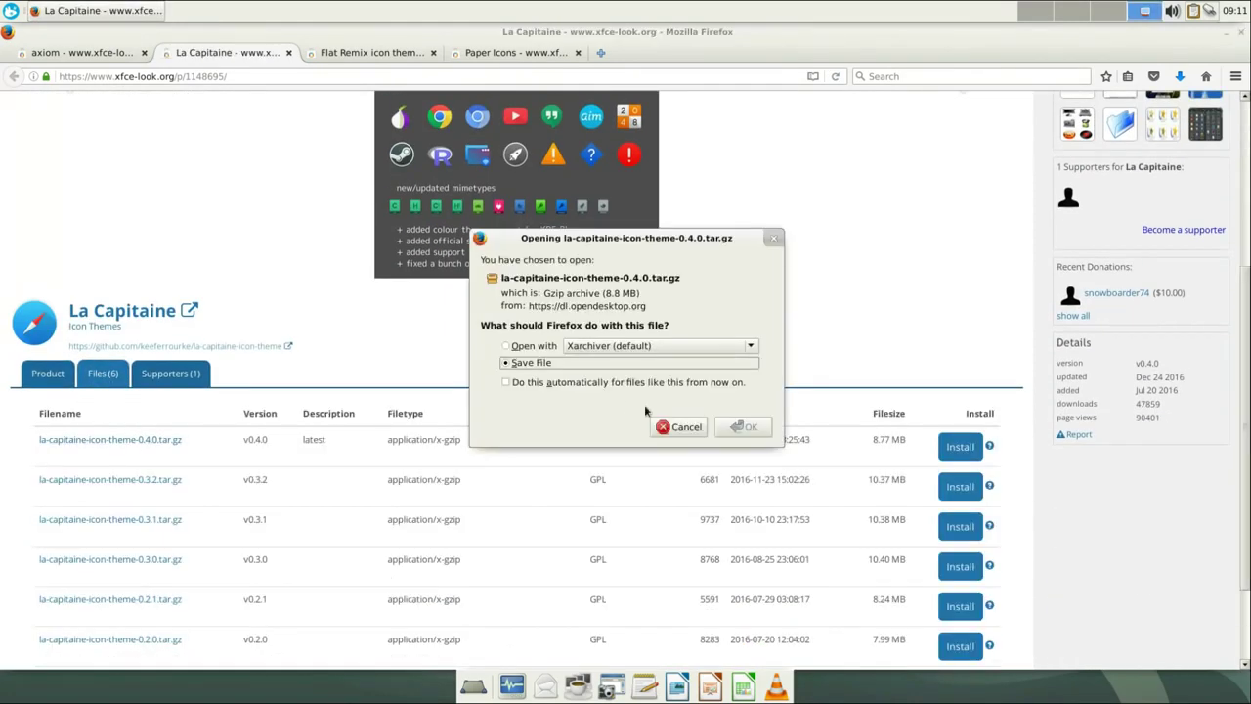
{"action": "left_click", "coordinate": [743, 426]}
Save the Flat Remix ICON theme.zip archive.
{"action": "left_click", "coordinate": [370, 55]}
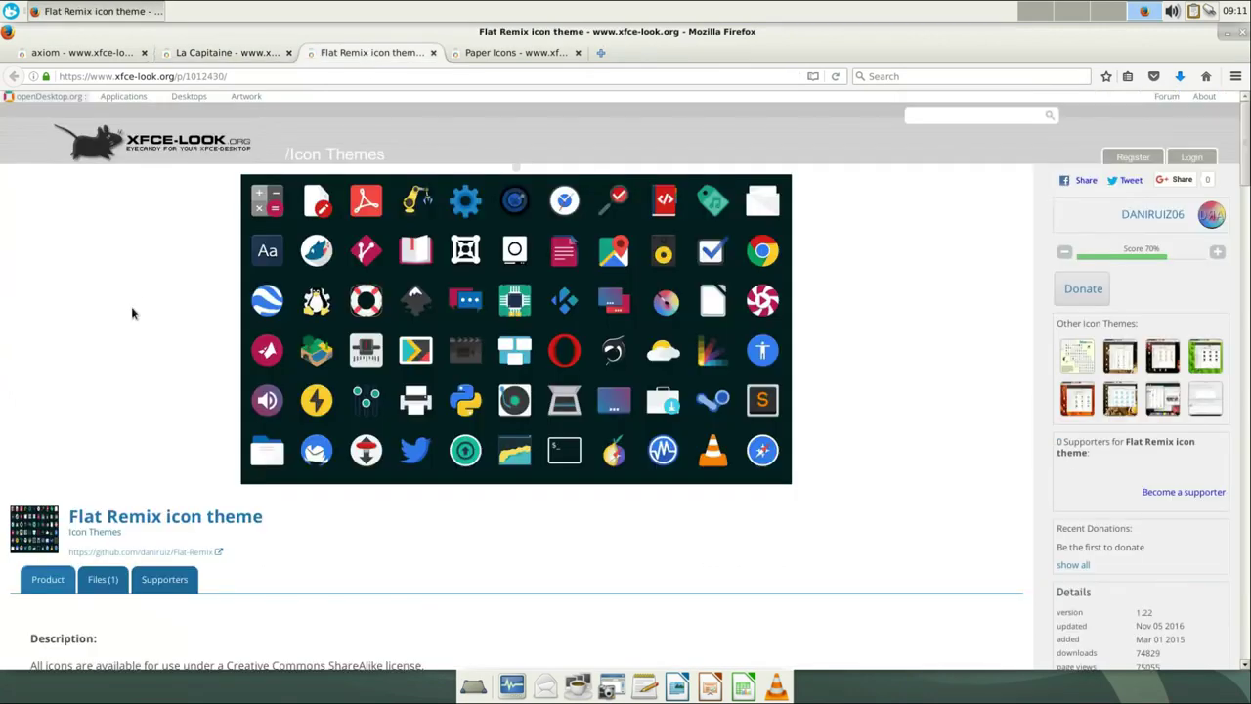
{"action": "scroll", "coordinate": [131, 310], "scroll_direction": "down", "scroll_amount": 3}
{"action": "left_click", "coordinate": [103, 459]}
{"action": "left_click", "coordinate": [131, 524]}
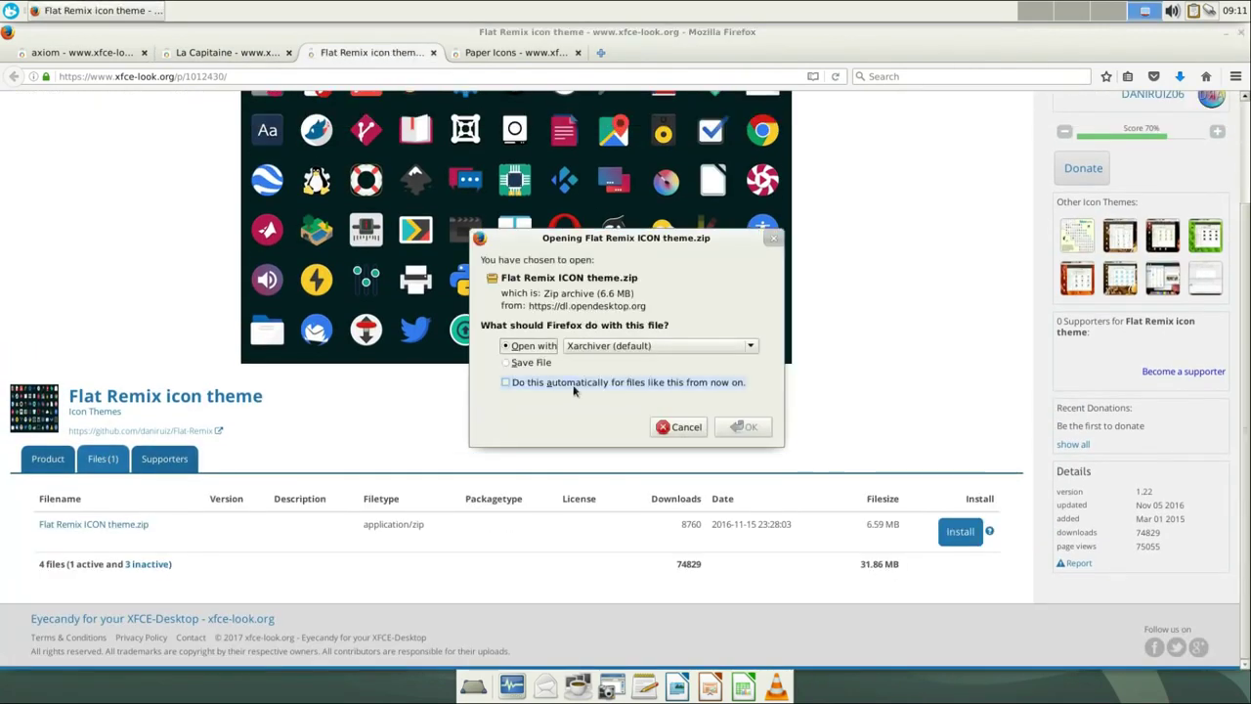
{"action": "left_click", "coordinate": [507, 362]}
{"action": "left_click", "coordinate": [743, 426]}
Follow the Paper Icons download link to the Ubuntu and Debian section on snwh.org.
{"action": "left_click", "coordinate": [515, 53]}
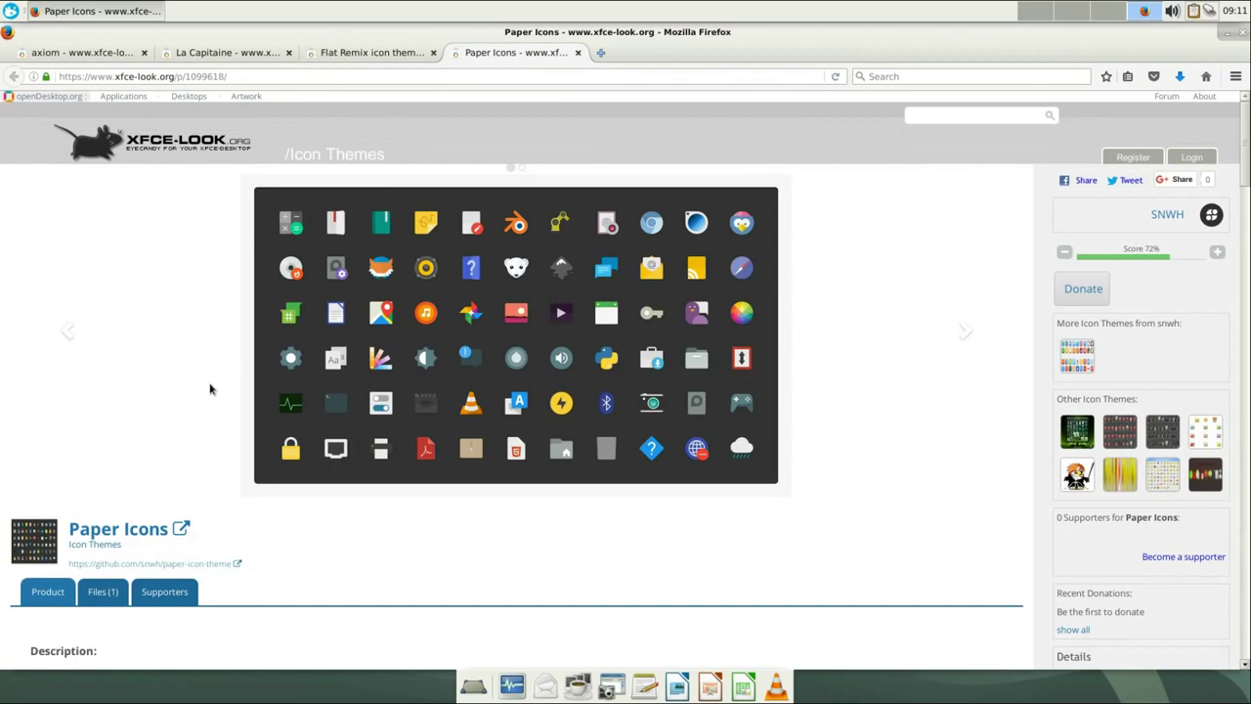
{"action": "scroll", "coordinate": [209, 389], "scroll_direction": "down", "scroll_amount": 2}
{"action": "left_click", "coordinate": [102, 512]}
{"action": "left_click", "coordinate": [123, 586]}
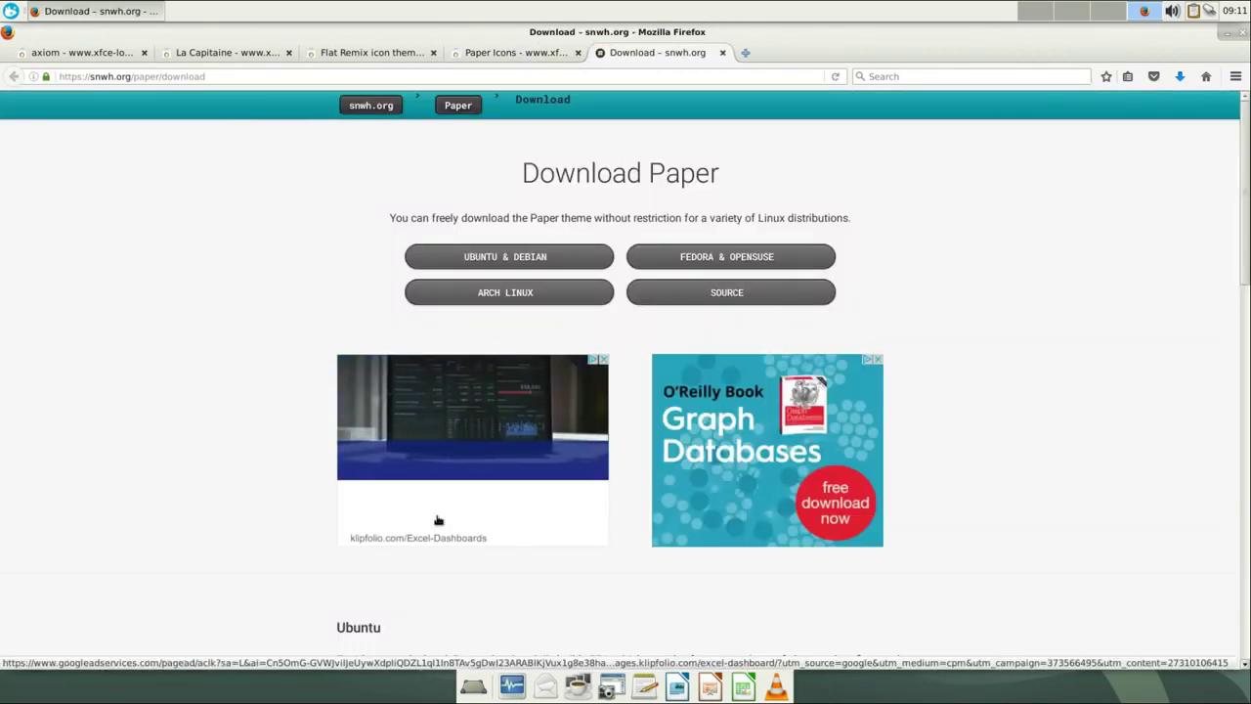
{"action": "left_click", "coordinate": [493, 258]}
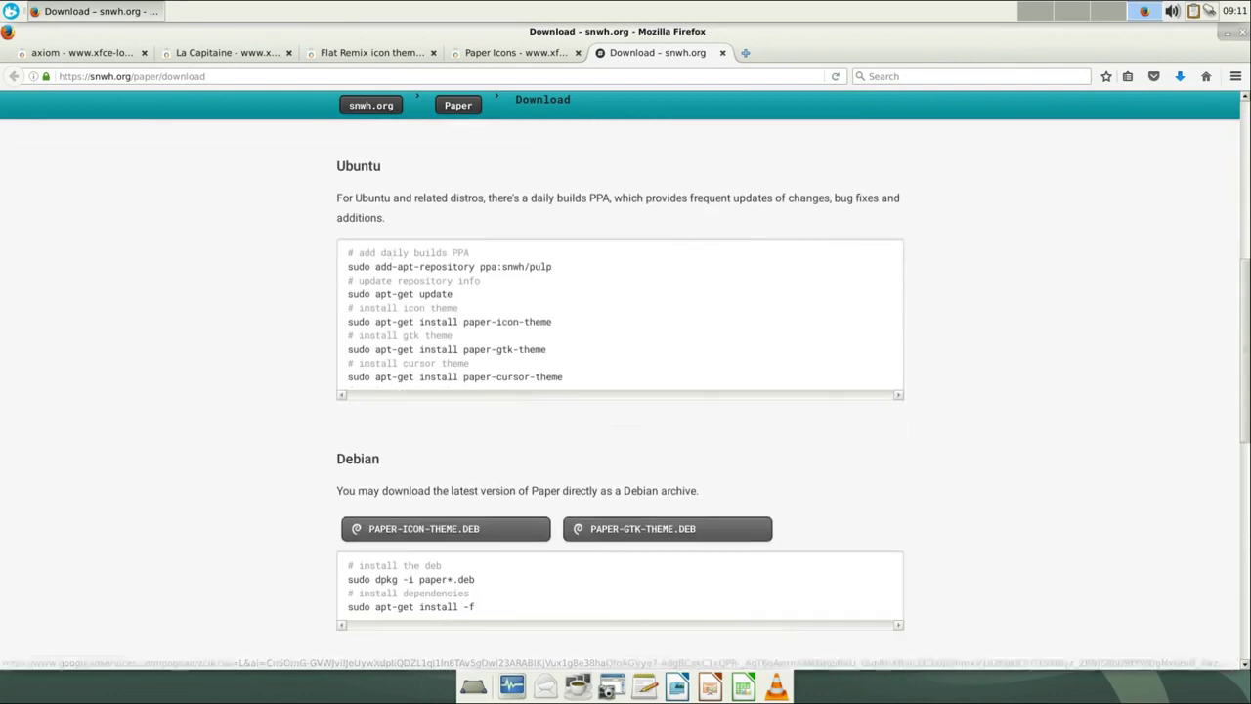
Save the PAPER-ICON-THEME.DEB and PAPER-GTK-THEME.DEB packages.
{"action": "left_click", "coordinate": [460, 529]}
{"action": "left_click", "coordinate": [587, 401]}
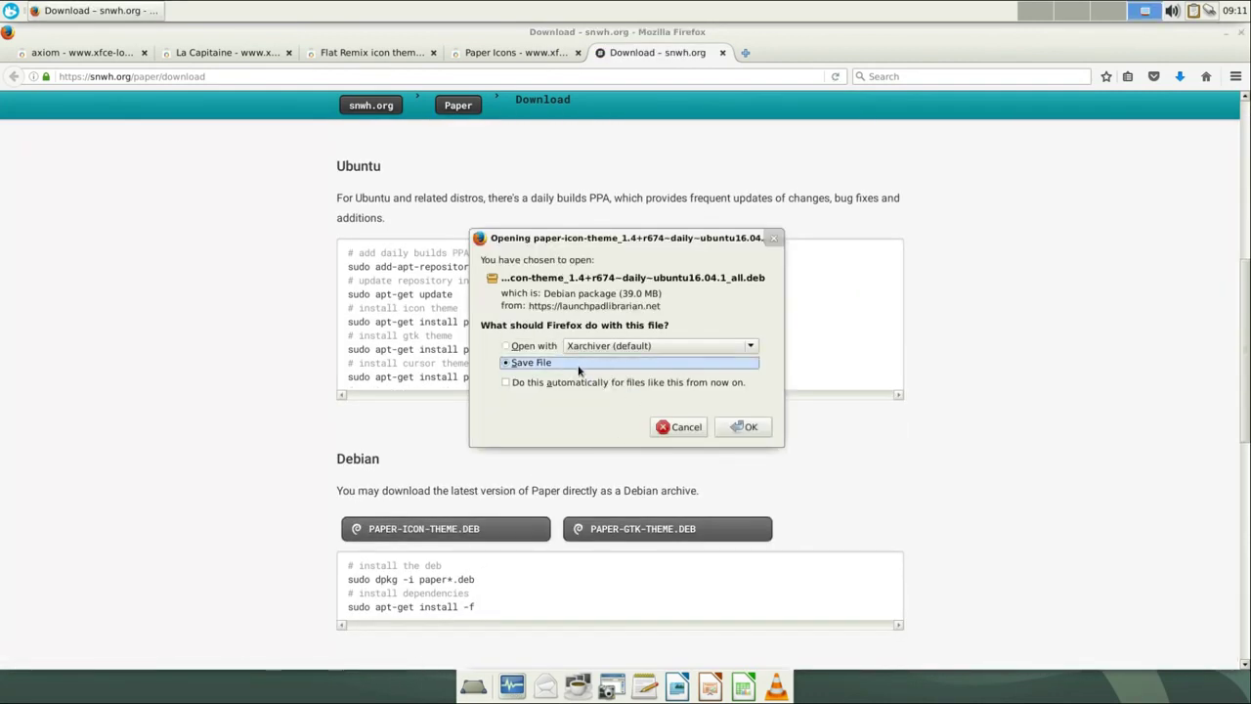
{"action": "left_click", "coordinate": [743, 427]}
{"action": "left_click", "coordinate": [633, 526]}
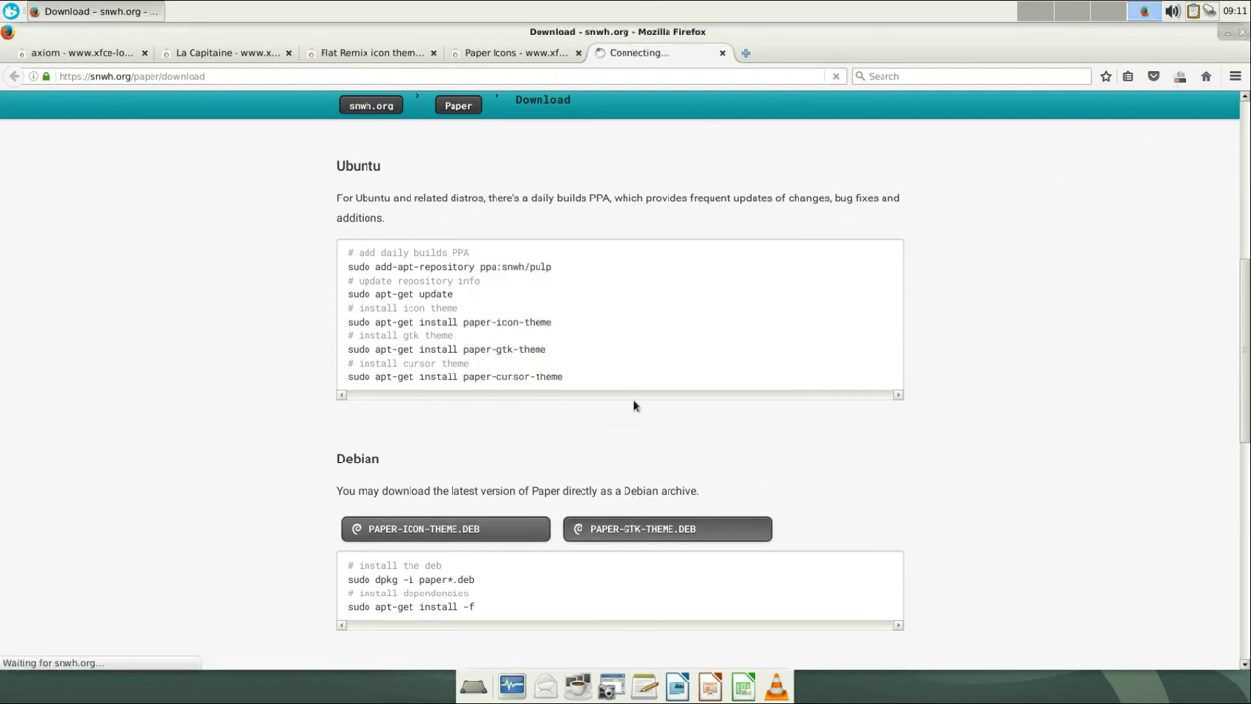
{"action": "left_click", "coordinate": [740, 427]}
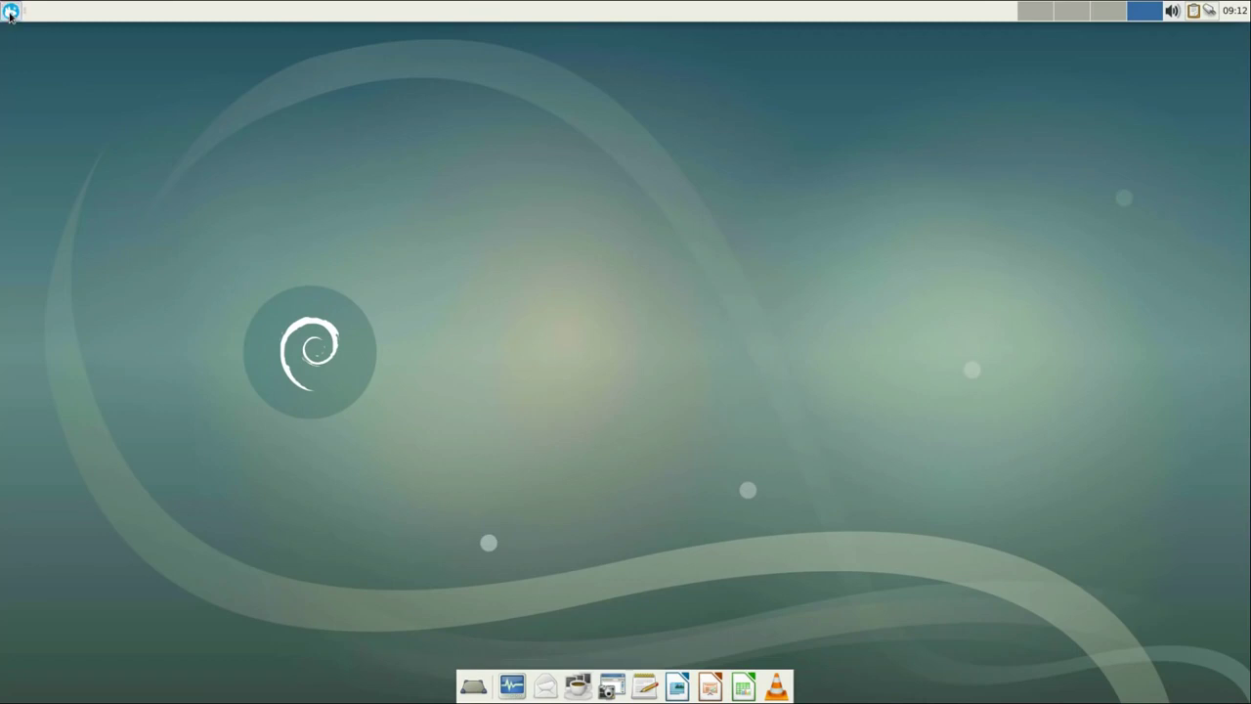
Open a terminal and type the mkdir command for .icons and .themes.
{"action": "left_click", "coordinate": [10, 10]}
{"action": "left_click", "coordinate": [52, 67]}
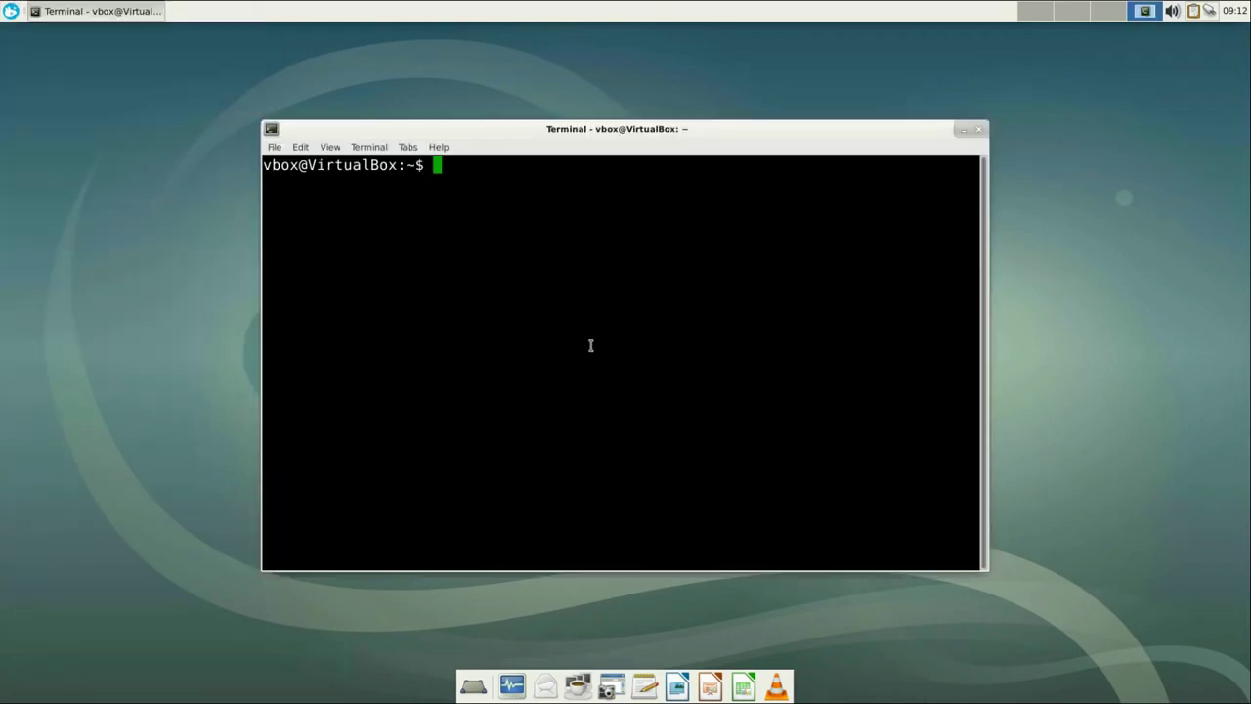
{"action": "type", "text": "mkd"}
{"action": "type", "text": "ir .icons ."}
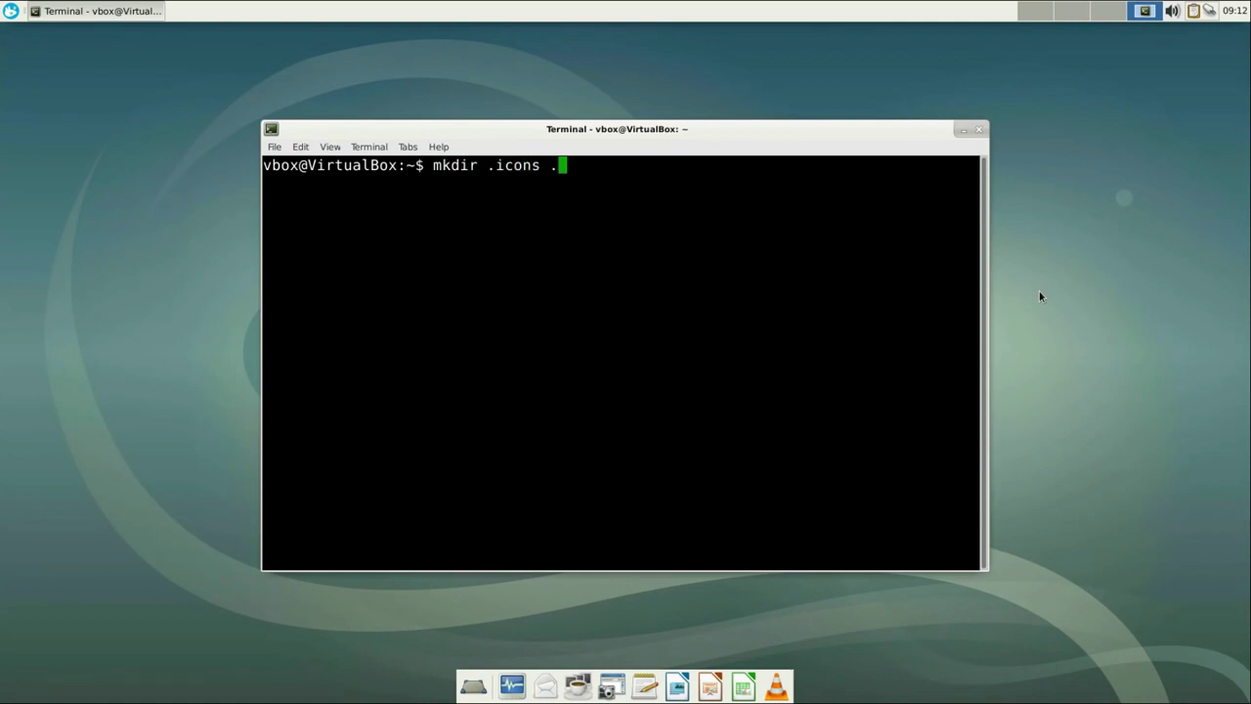
{"action": "type", "text": "themes"}
Create the hidden folders and move Flat Remix and la-capitaine-icon-theme-0.4.0 into ~/.icons.
{"action": "key", "text": "Return"}
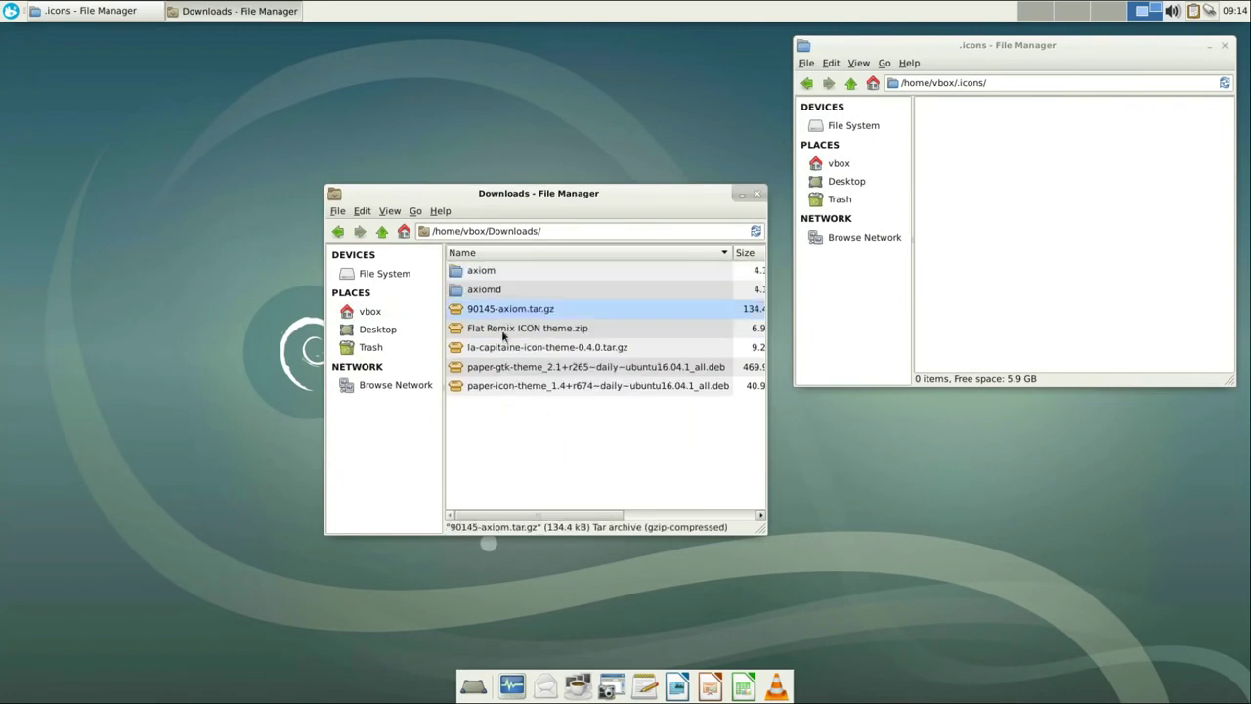
{"action": "left_click_drag", "start_coordinate": [479, 270], "coordinate": [1105, 198]}
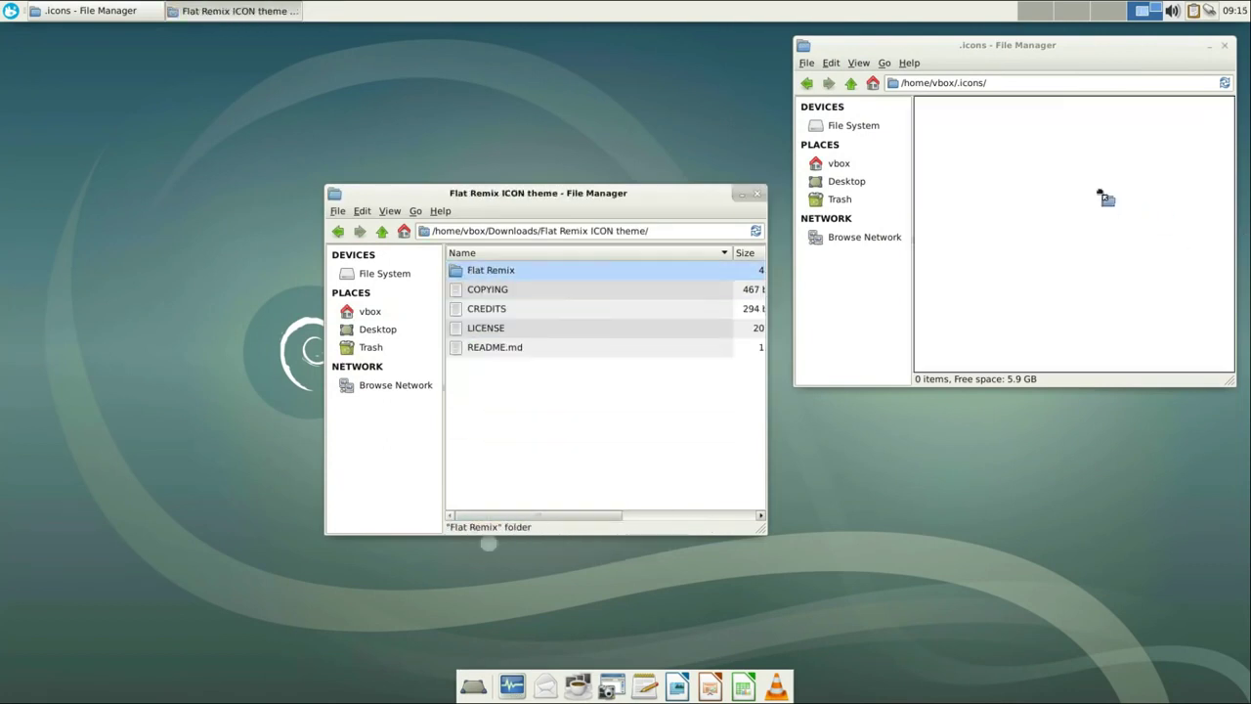
{"action": "left_click", "coordinate": [381, 231]}
{"action": "left_click_drag", "start_coordinate": [508, 328], "coordinate": [1028, 163]}
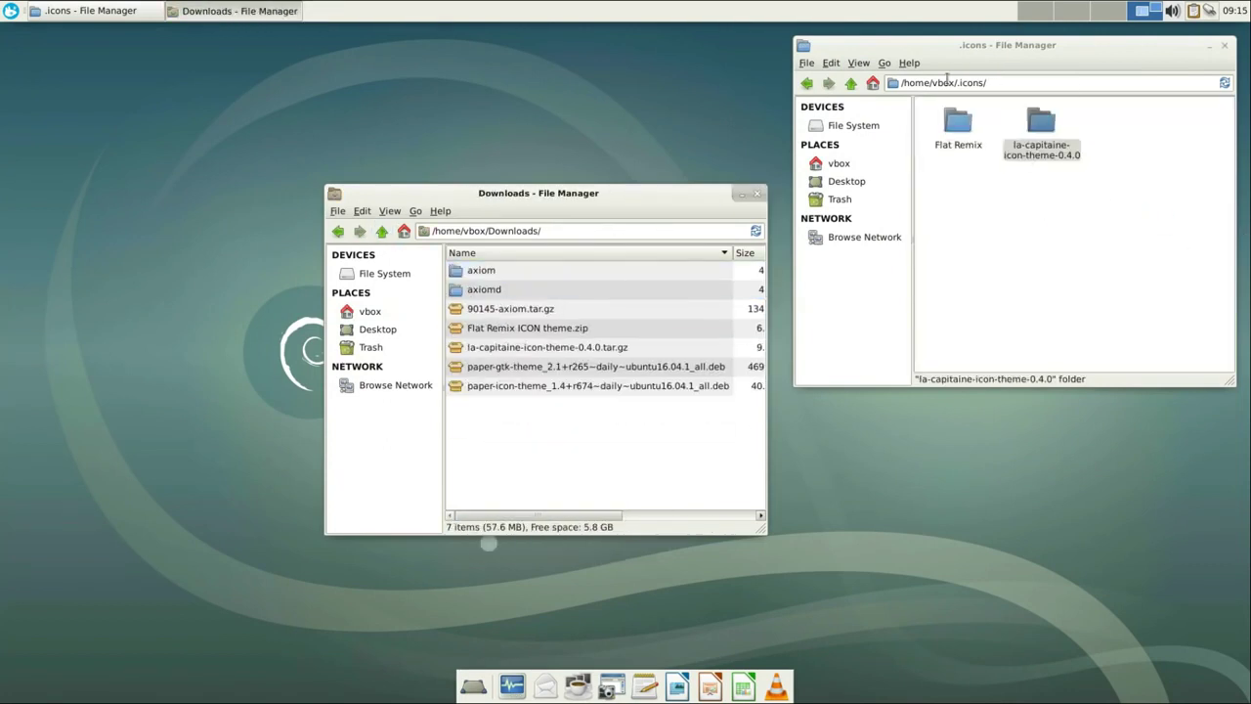
Move the axiom and axiomd window themes into ~/.themes.
{"action": "left_click", "coordinate": [851, 83]}
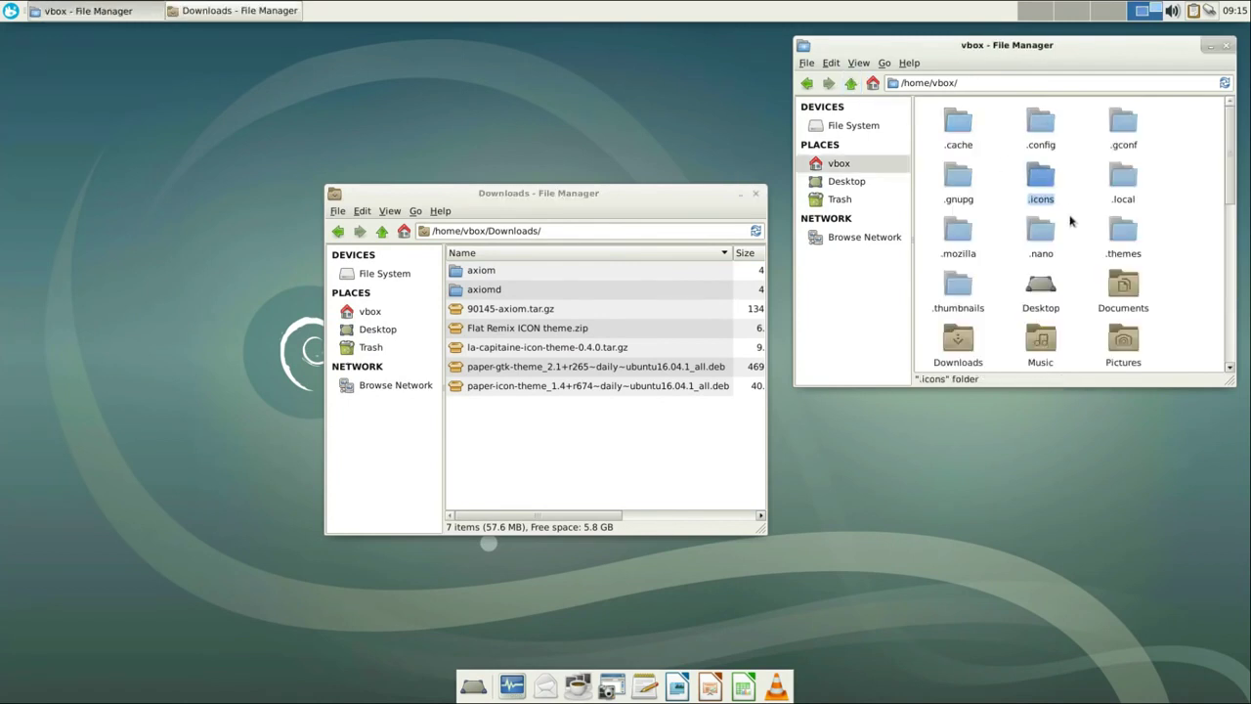
{"action": "double_click", "coordinate": [1123, 229]}
{"action": "left_click", "coordinate": [481, 270]}
{"action": "left_click_drag", "start_coordinate": [484, 289], "coordinate": [1108, 190]}
{"action": "left_click", "coordinate": [550, 451]}
{"action": "right_click", "coordinate": [518, 394]}
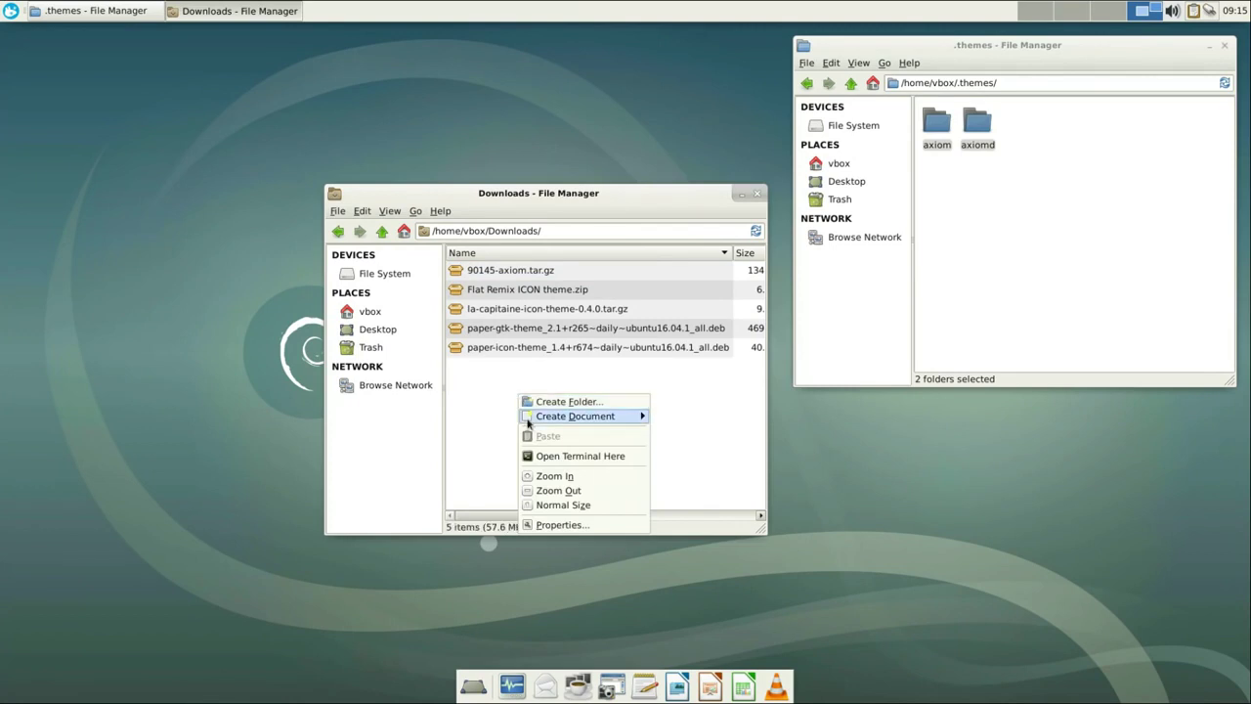
Open a terminal in Downloads and run sudo dpkg -i paper-*.deb.
{"action": "left_click", "coordinate": [550, 457]}
{"action": "left_click_drag", "start_coordinate": [568, 131], "coordinate": [473, 148]}
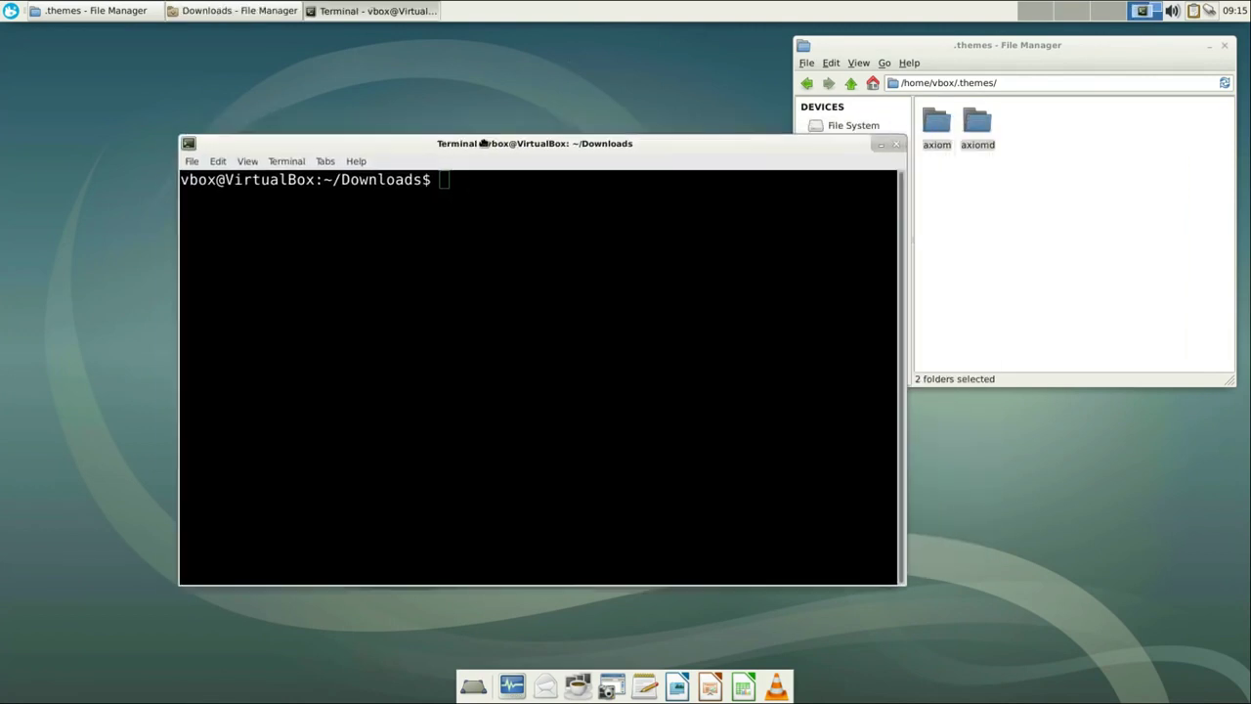
{"action": "type", "text": "sudo "}
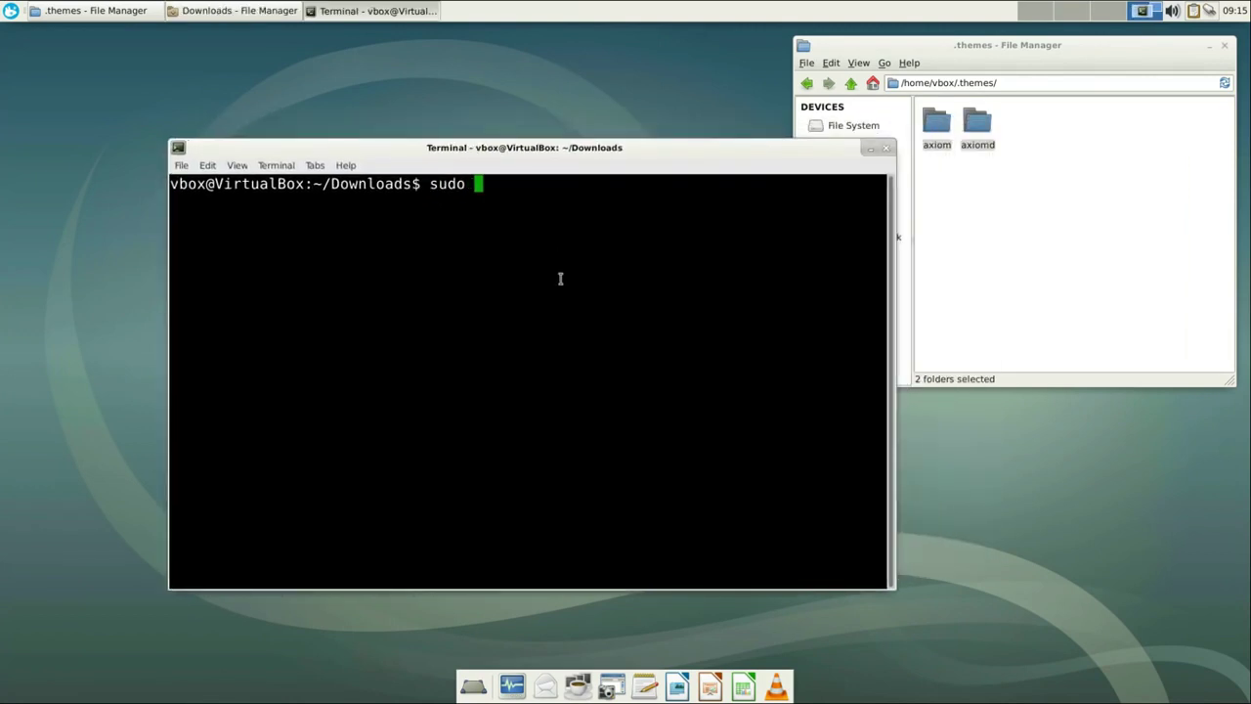
{"action": "type", "text": "dpkg"}
{"action": "type", "text": " -i paper-"}
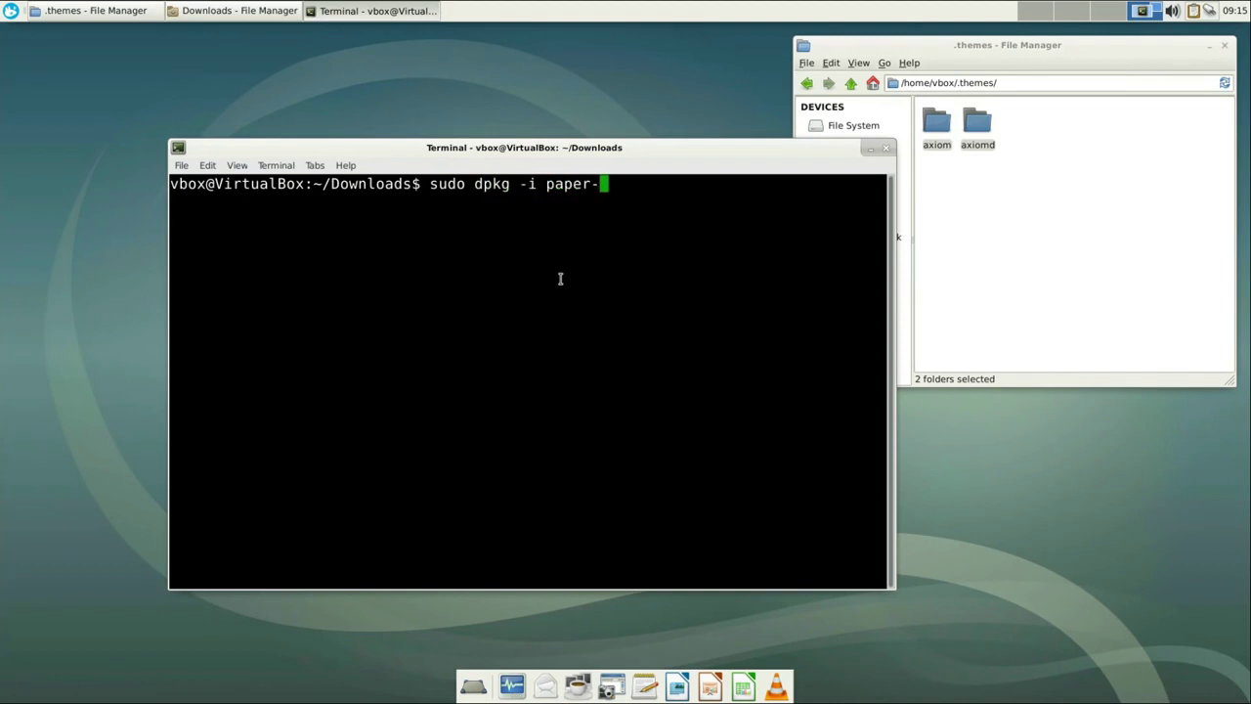
{"action": "type", "text": "*.deb"}
{"action": "key", "text": "Return"}
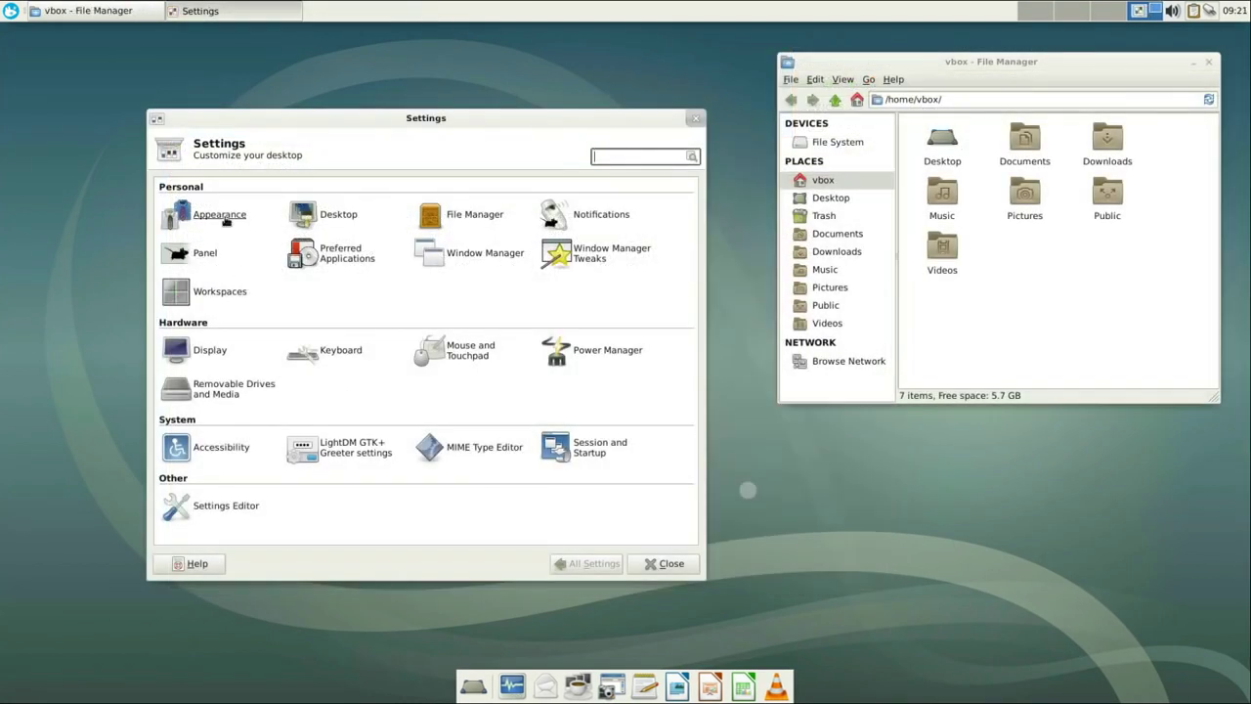
Try the Numix, NOX, Paper and Arc styles, then apply Arc-Dark.
{"action": "left_click", "coordinate": [226, 221]}
{"action": "scroll", "coordinate": [262, 309], "scroll_direction": "up", "scroll_amount": 5}
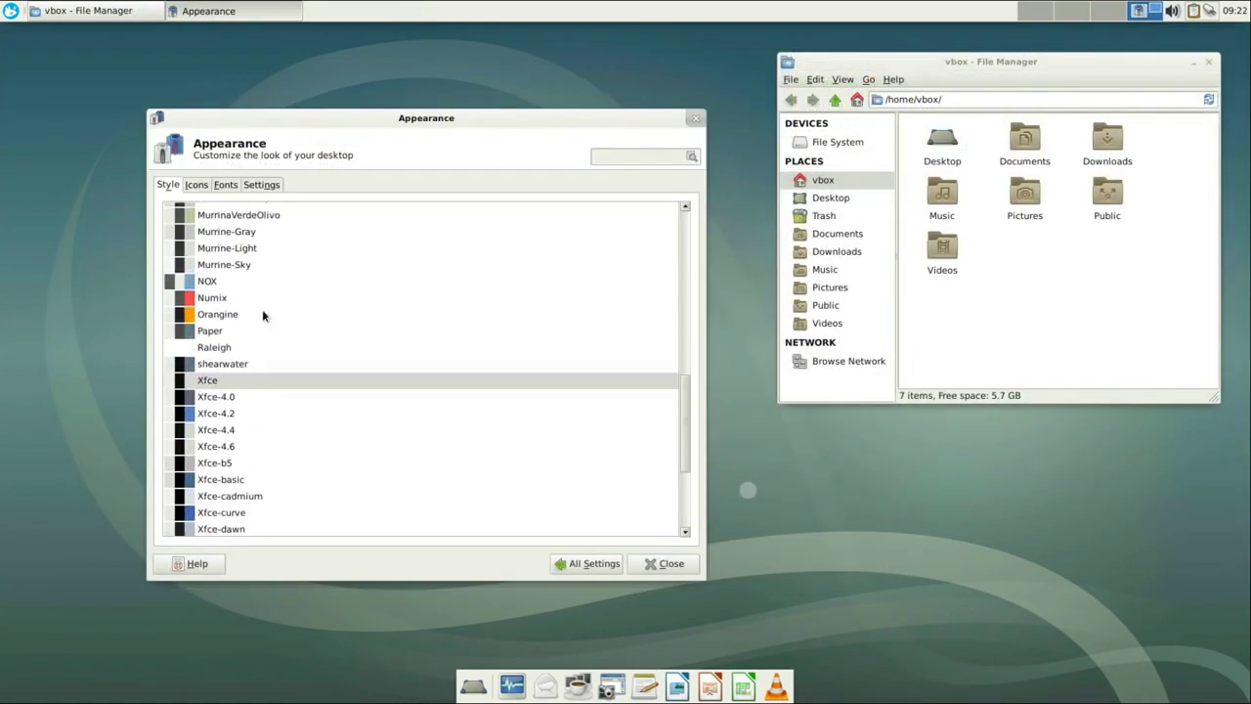
{"action": "scroll", "coordinate": [262, 332], "scroll_direction": "up", "scroll_amount": 3}
{"action": "left_click", "coordinate": [224, 426]}
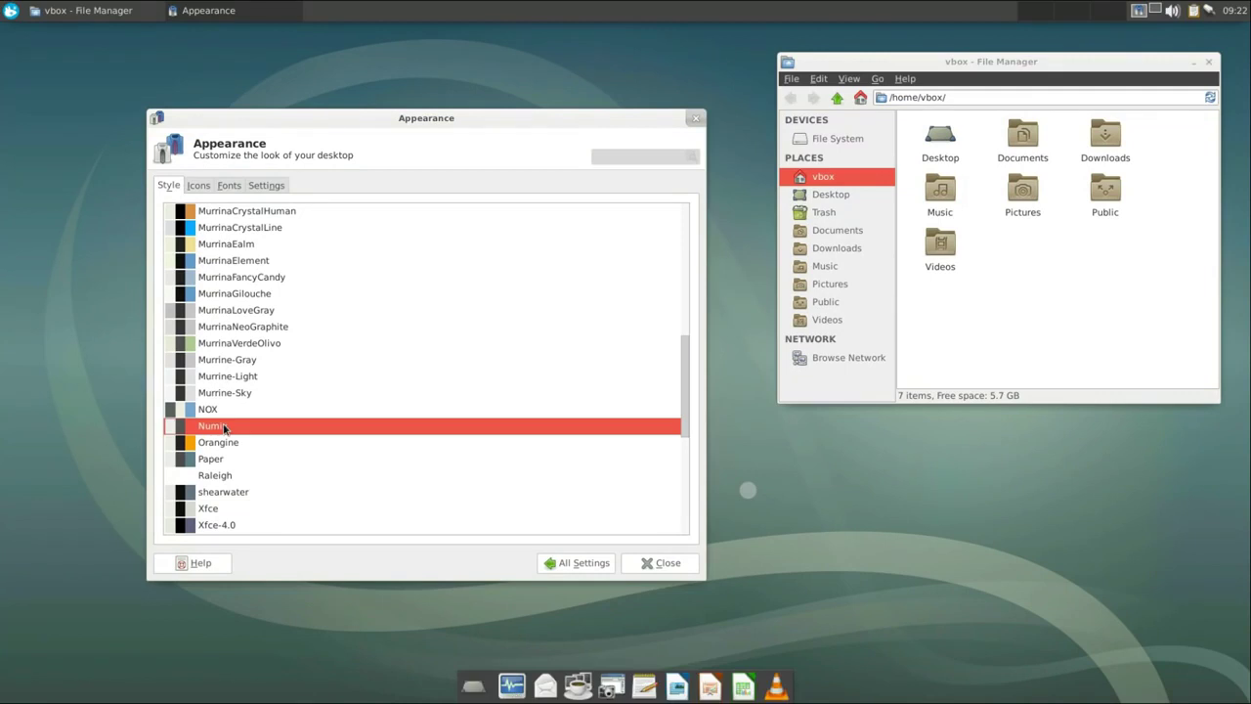
{"action": "left_click", "coordinate": [220, 410]}
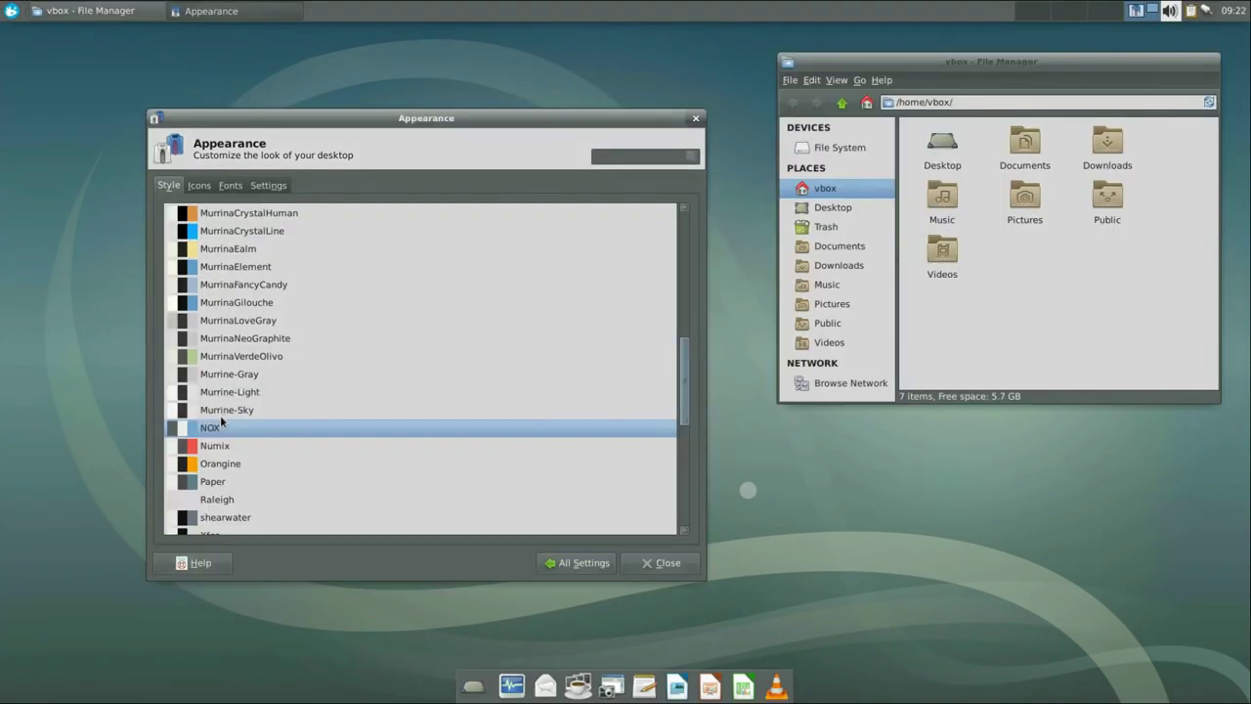
{"action": "left_click", "coordinate": [223, 482]}
{"action": "scroll", "coordinate": [245, 414], "scroll_direction": "up", "scroll_amount": 5}
{"action": "scroll", "coordinate": [244, 413], "scroll_direction": "up", "scroll_amount": 4}
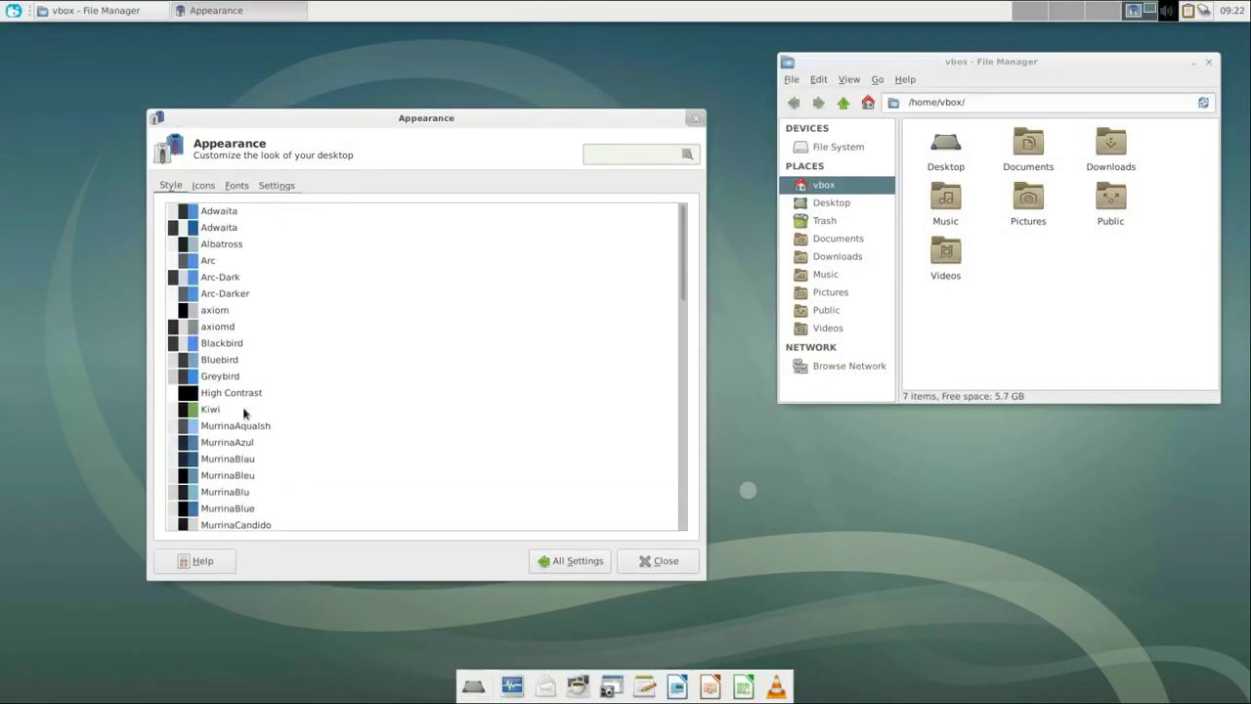
{"action": "left_click", "coordinate": [210, 262]}
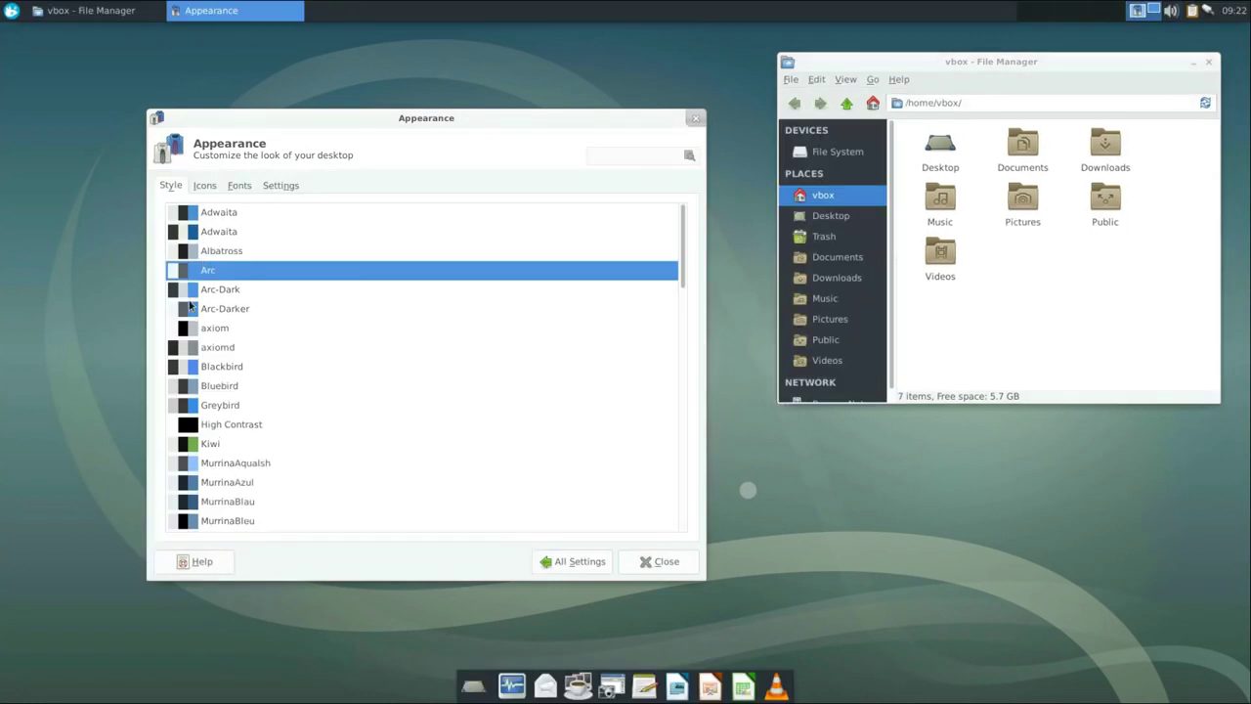
{"action": "left_click", "coordinate": [215, 289]}
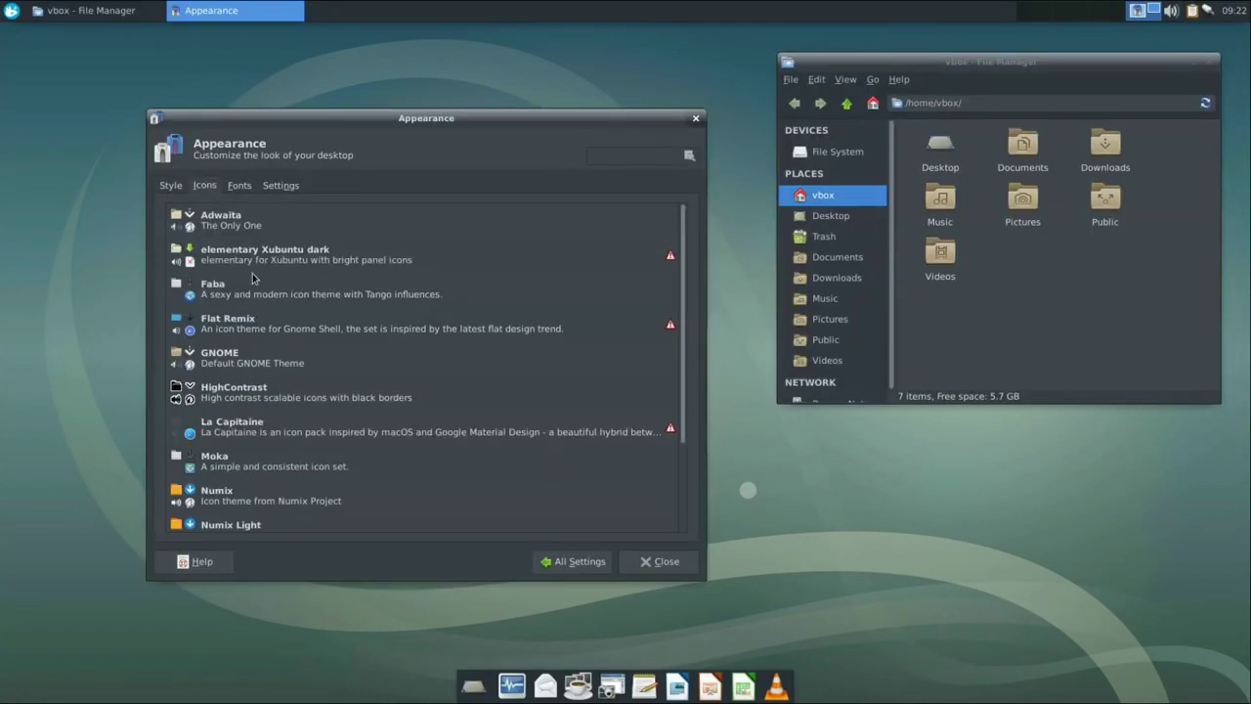
Preview Flat Remix, La Capitaine, Moka and Numix icons, then apply Paper.
{"action": "left_click", "coordinate": [233, 326]}
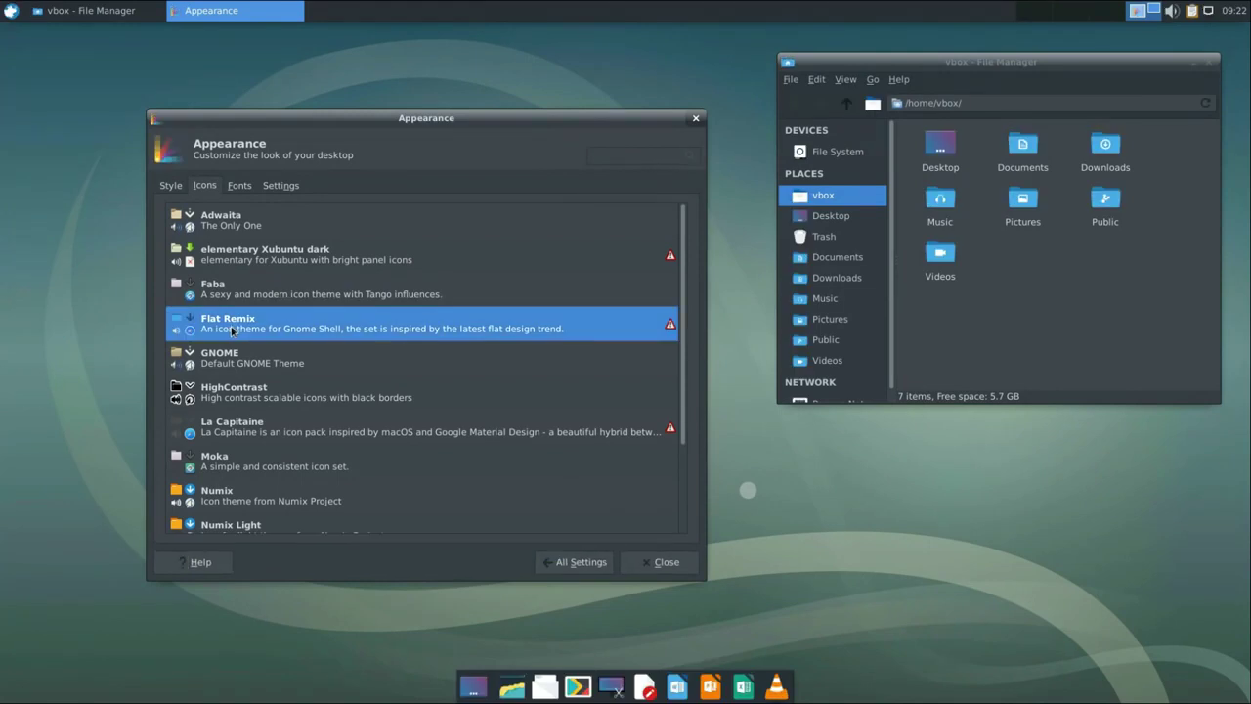
{"action": "left_click", "coordinate": [247, 432]}
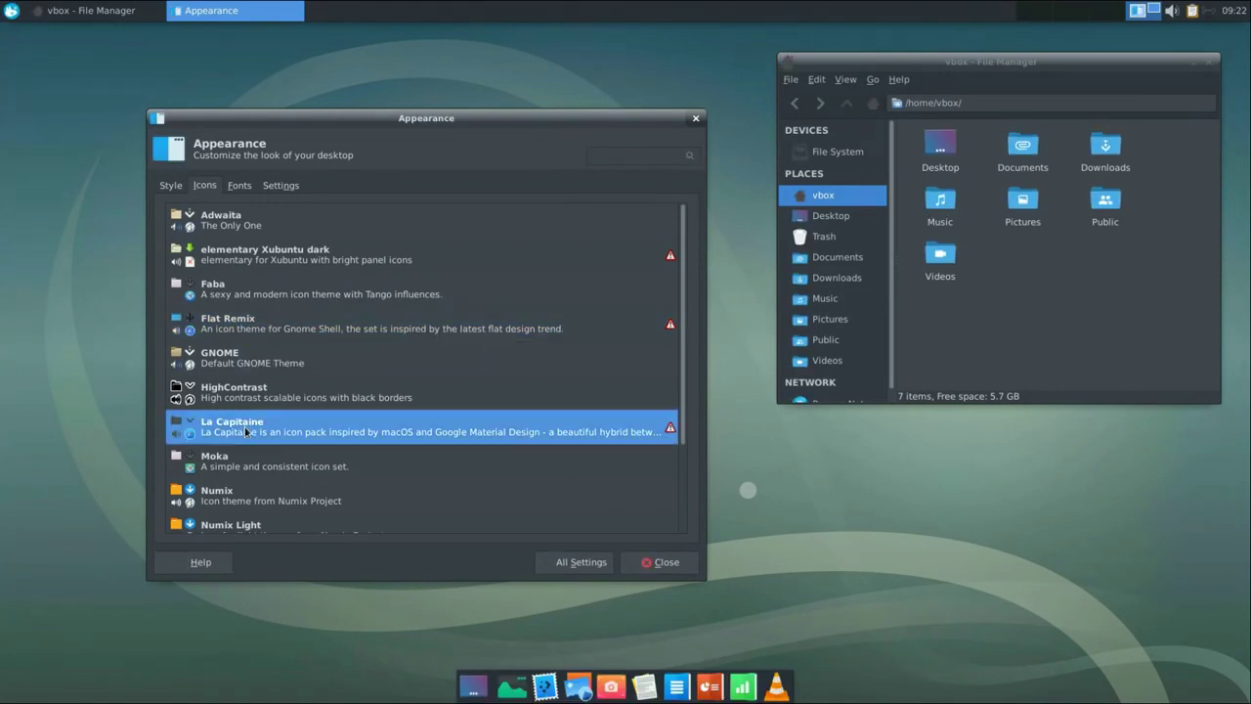
{"action": "left_click", "coordinate": [328, 466]}
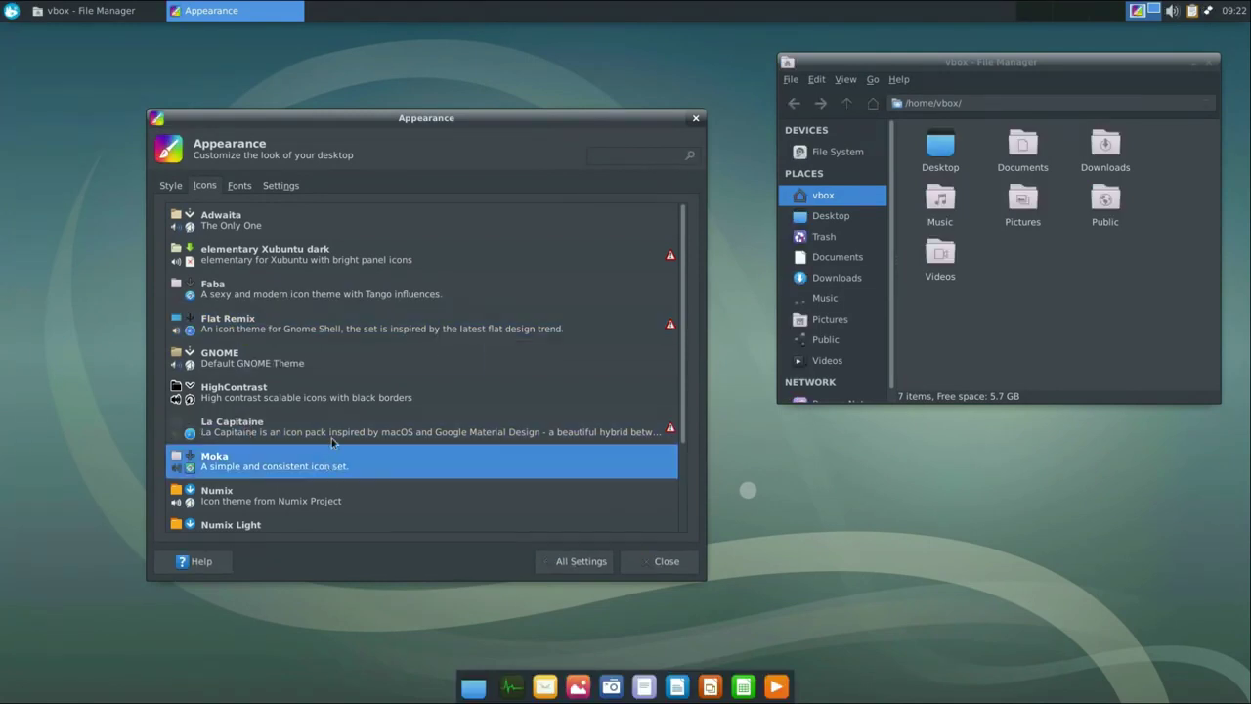
{"action": "scroll", "coordinate": [332, 442], "scroll_direction": "down", "scroll_amount": 3}
{"action": "left_click", "coordinate": [225, 377]}
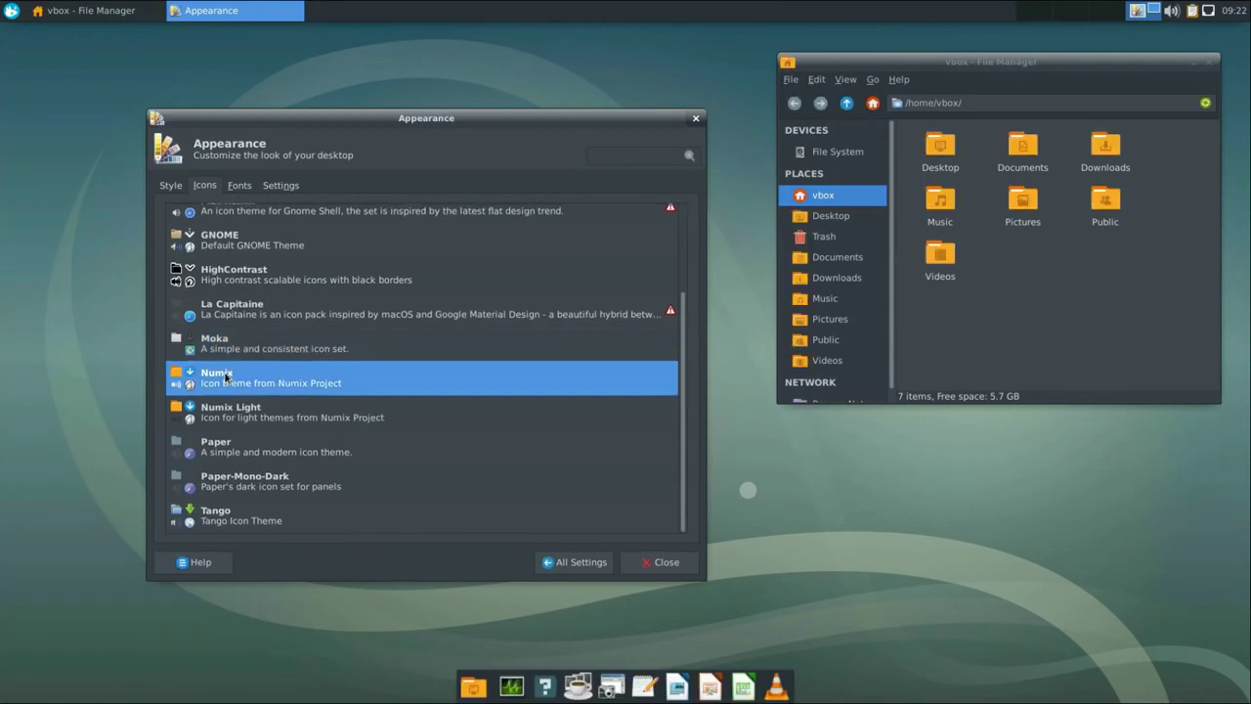
{"action": "left_click", "coordinate": [243, 453]}
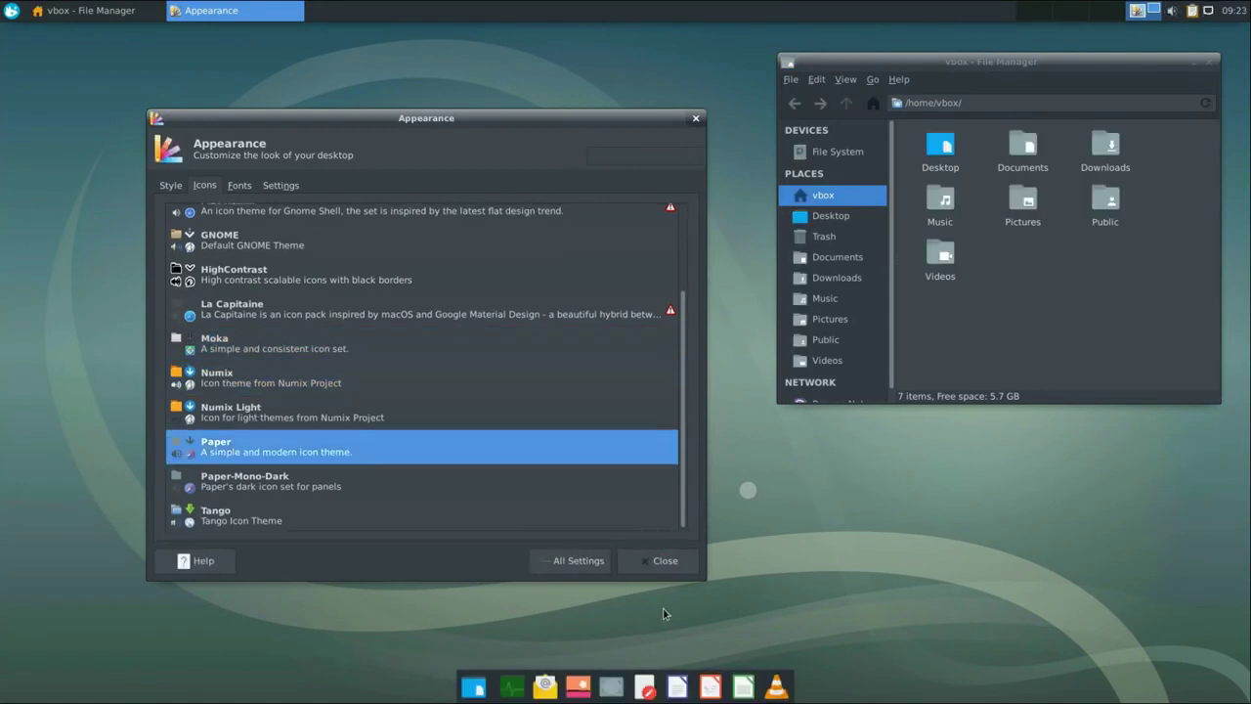
Set the Window Manager theme to Arc-Dark and return to All Settings.
{"action": "left_click", "coordinate": [581, 565]}
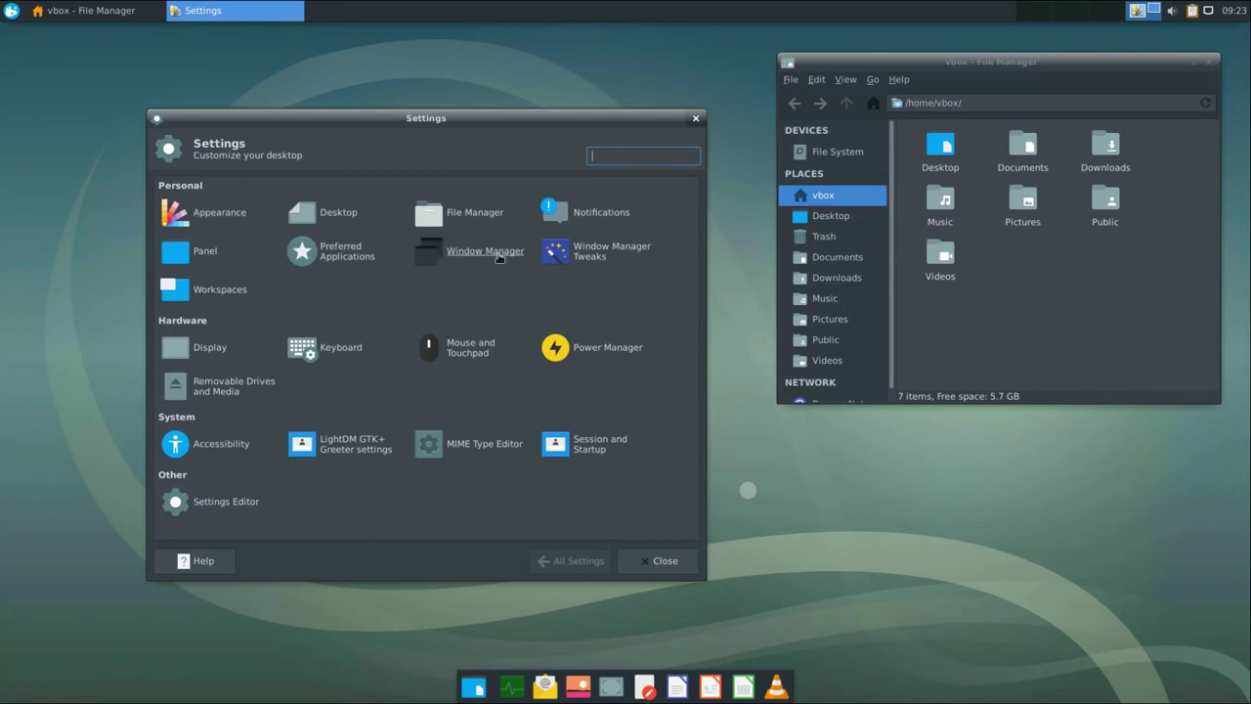
{"action": "left_click", "coordinate": [486, 251]}
{"action": "left_click", "coordinate": [210, 280]}
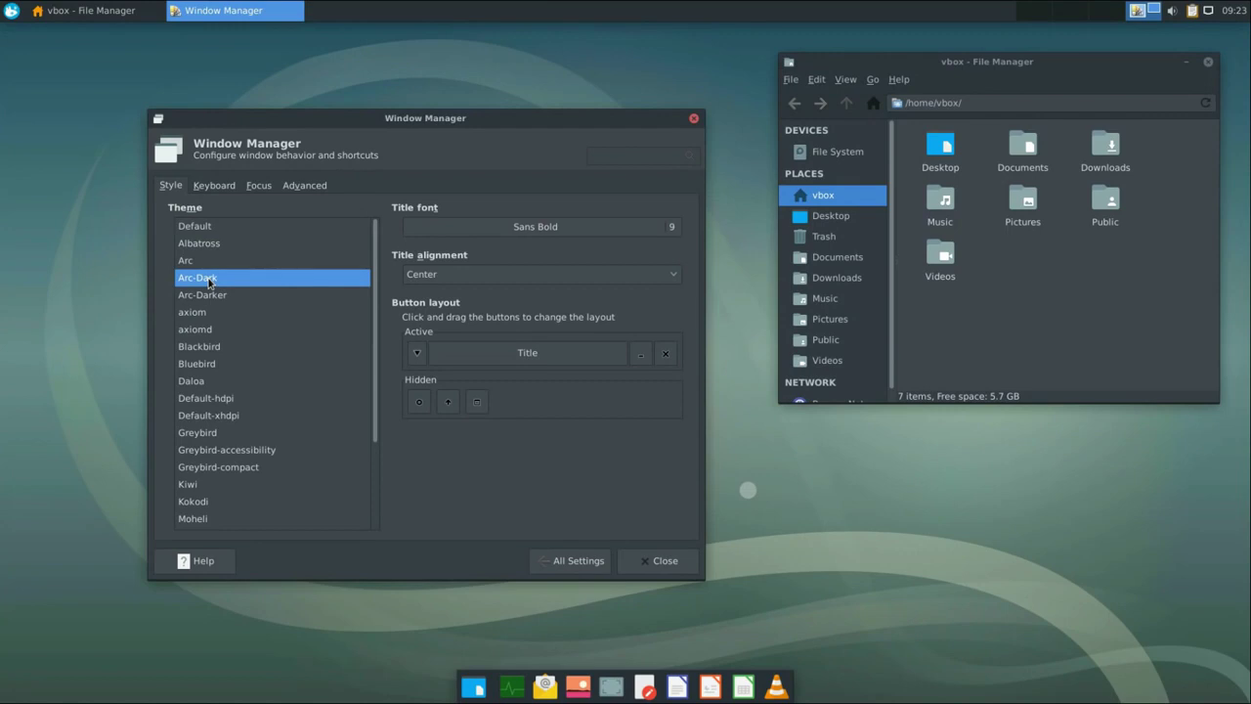
{"action": "left_click", "coordinate": [585, 562]}
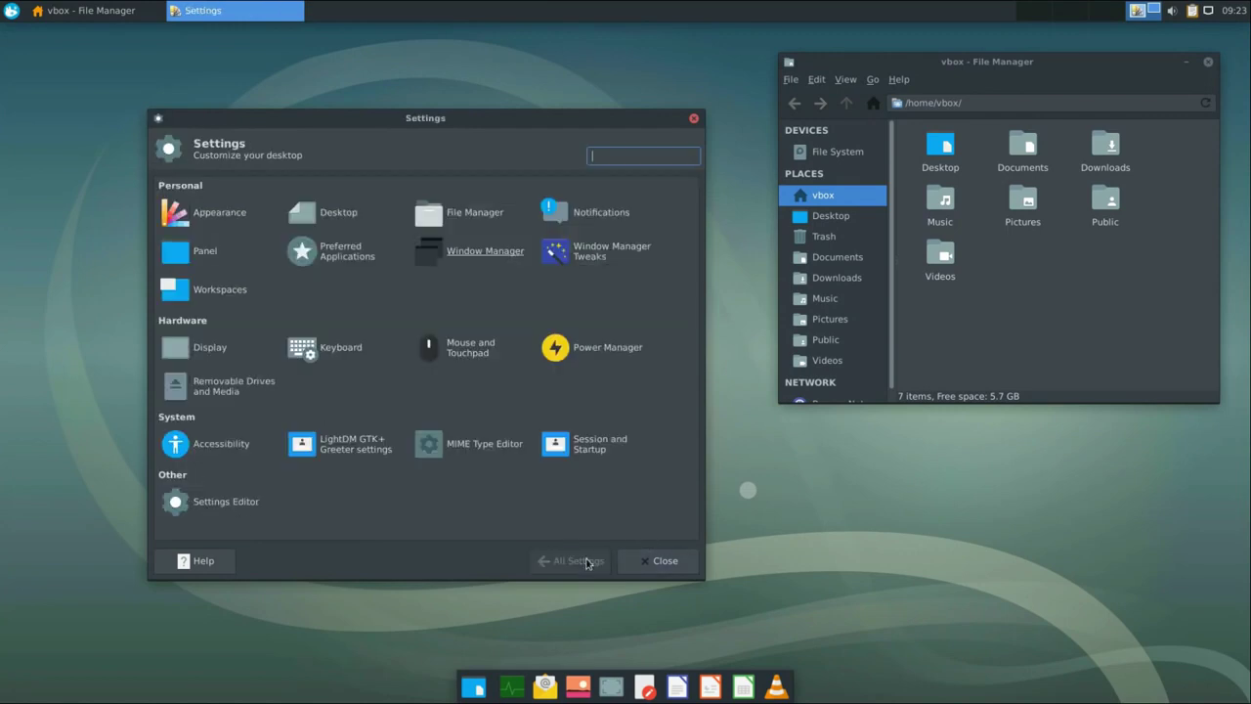
Set the login screen theme to Arc-Dark and its icons to Paper.
{"action": "left_click", "coordinate": [367, 441]}
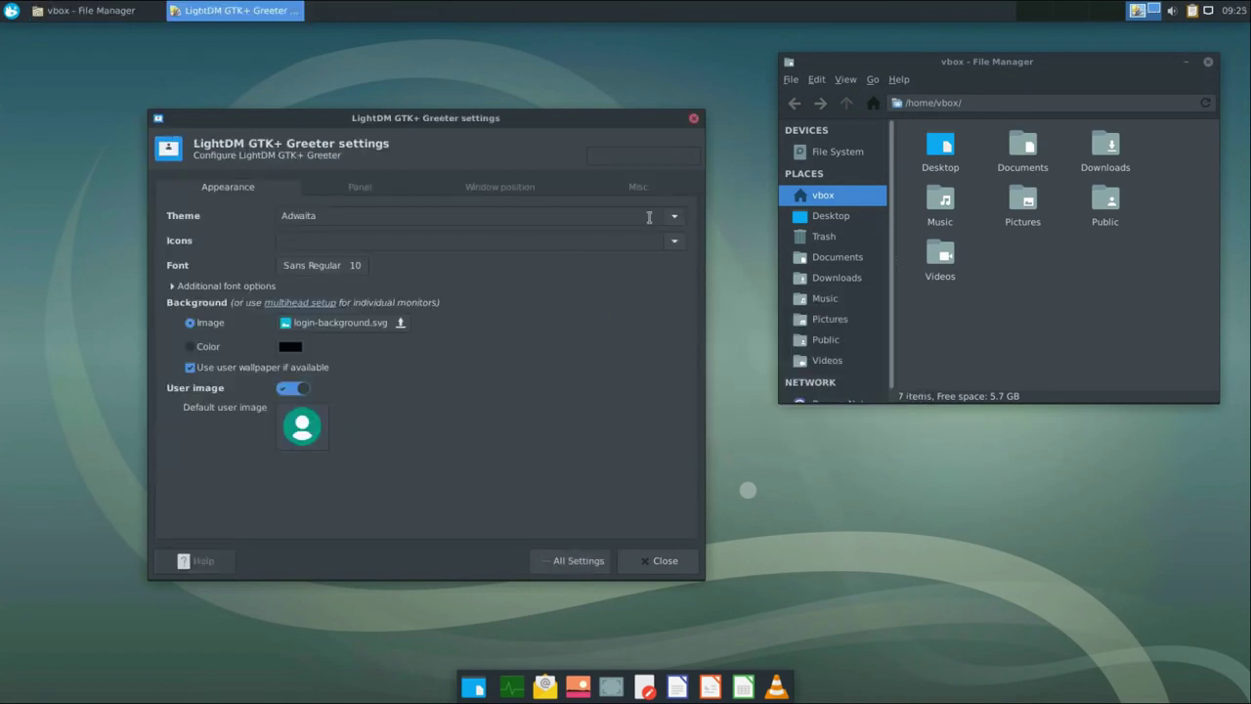
{"action": "left_click", "coordinate": [674, 216]}
{"action": "left_click", "coordinate": [597, 266]}
{"action": "left_click", "coordinate": [671, 241]}
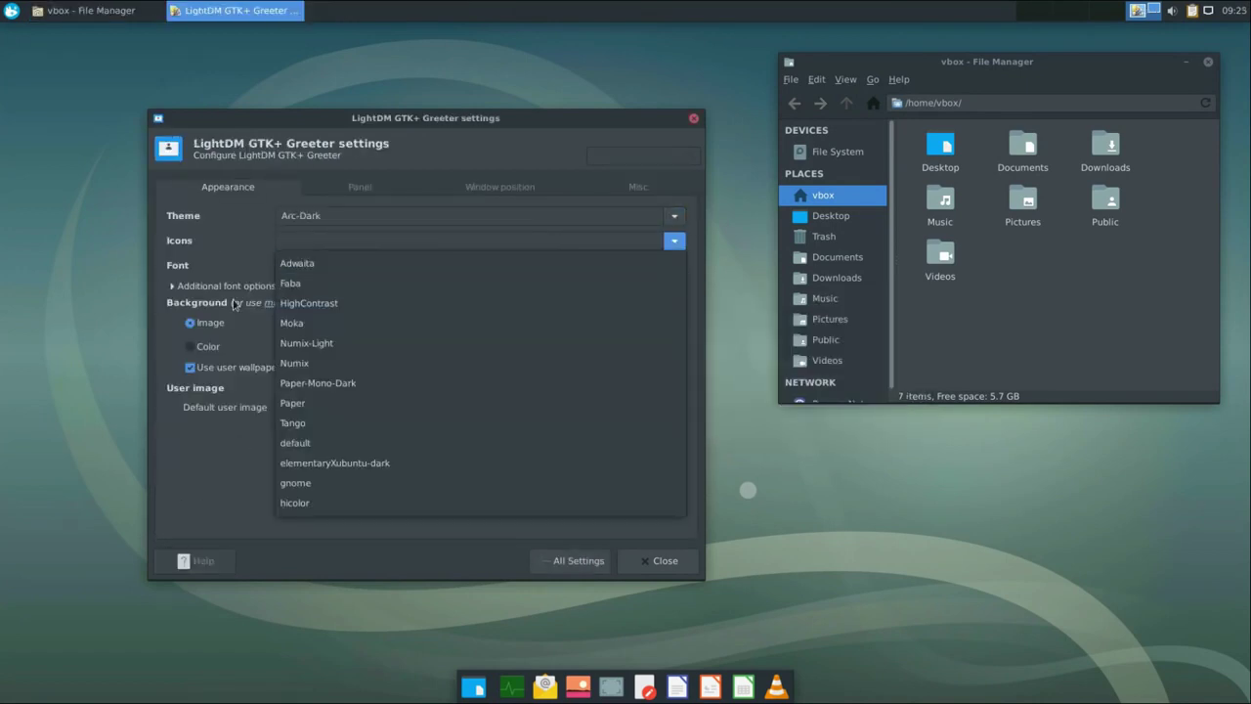
{"action": "left_click", "coordinate": [293, 403]}
Use the debian icon as the greeter's default user image.
{"action": "left_click", "coordinate": [305, 432]}
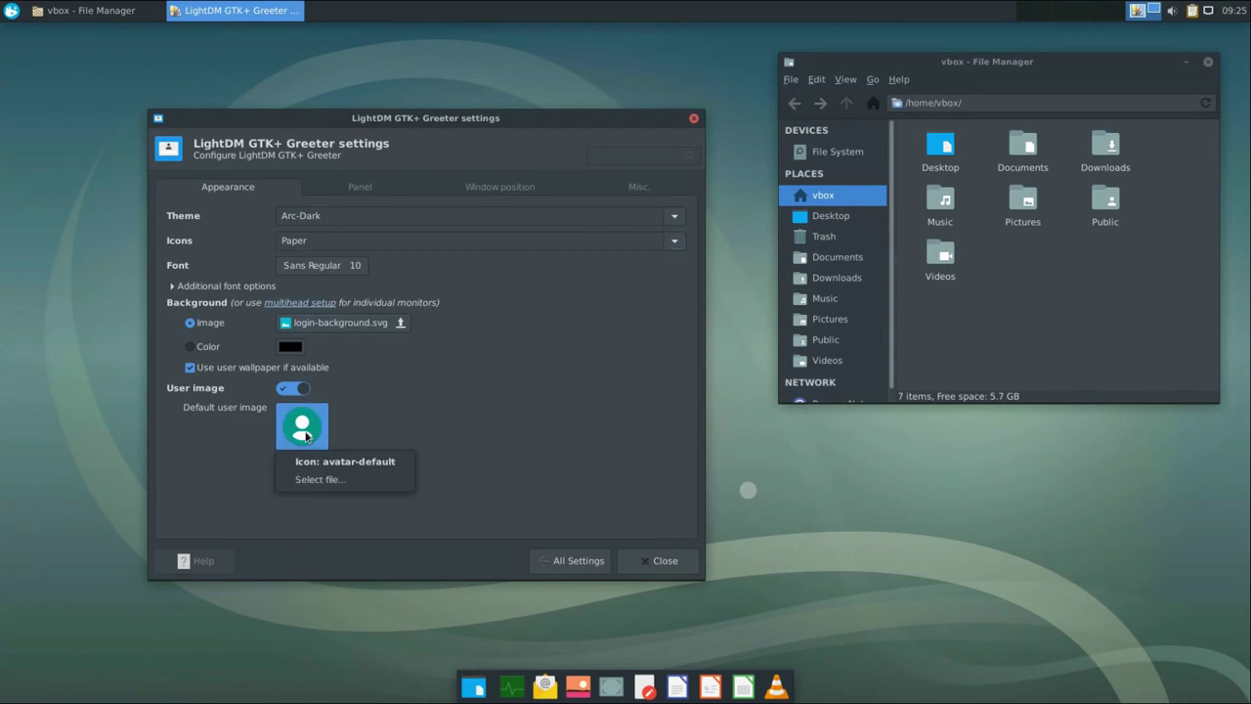
{"action": "left_click", "coordinate": [323, 462]}
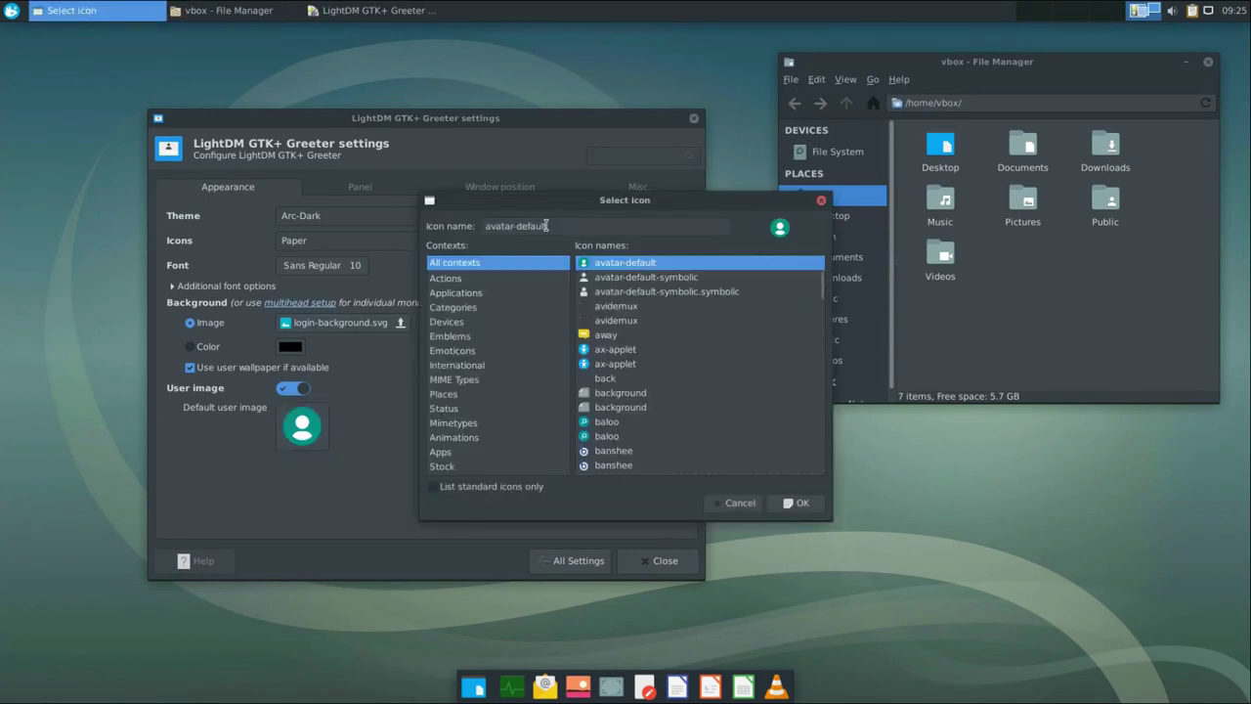
{"action": "type", "text": "debian"}
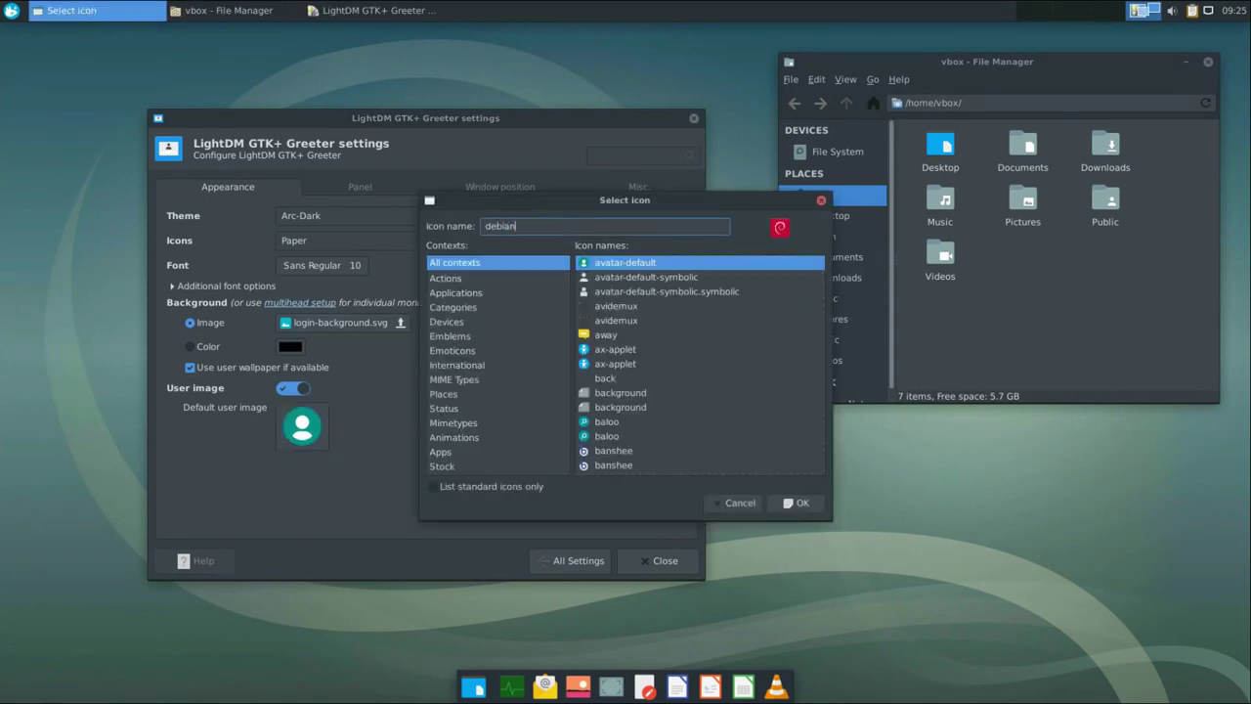
{"action": "left_click", "coordinate": [798, 507]}
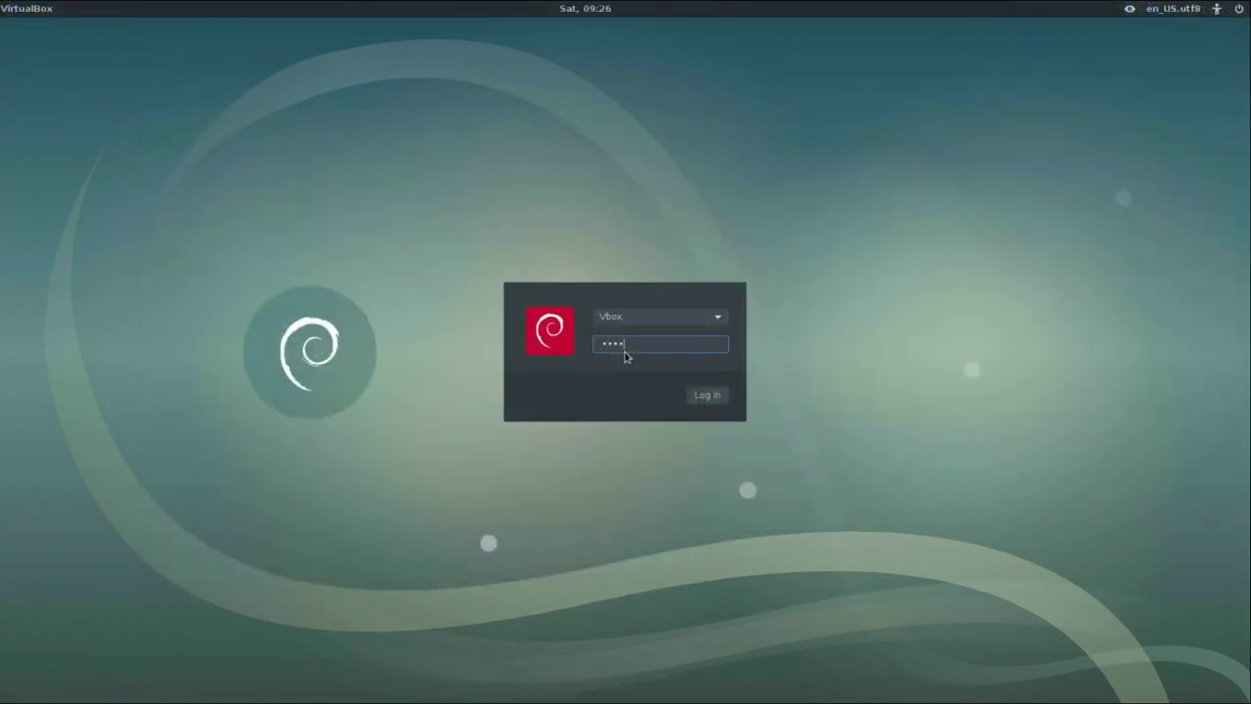
Log in at the restyled LightDM greeter by submitting the password, returning to the Xfce desktop.
{"action": "key", "text": "Return"}
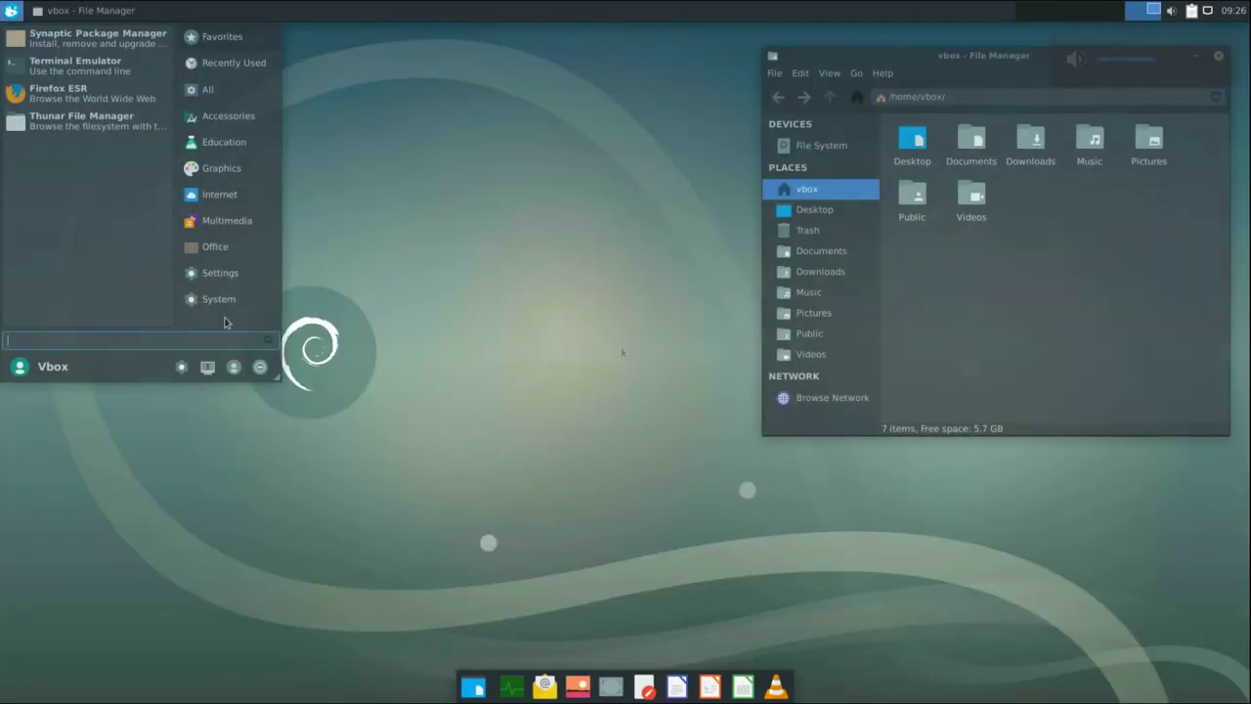